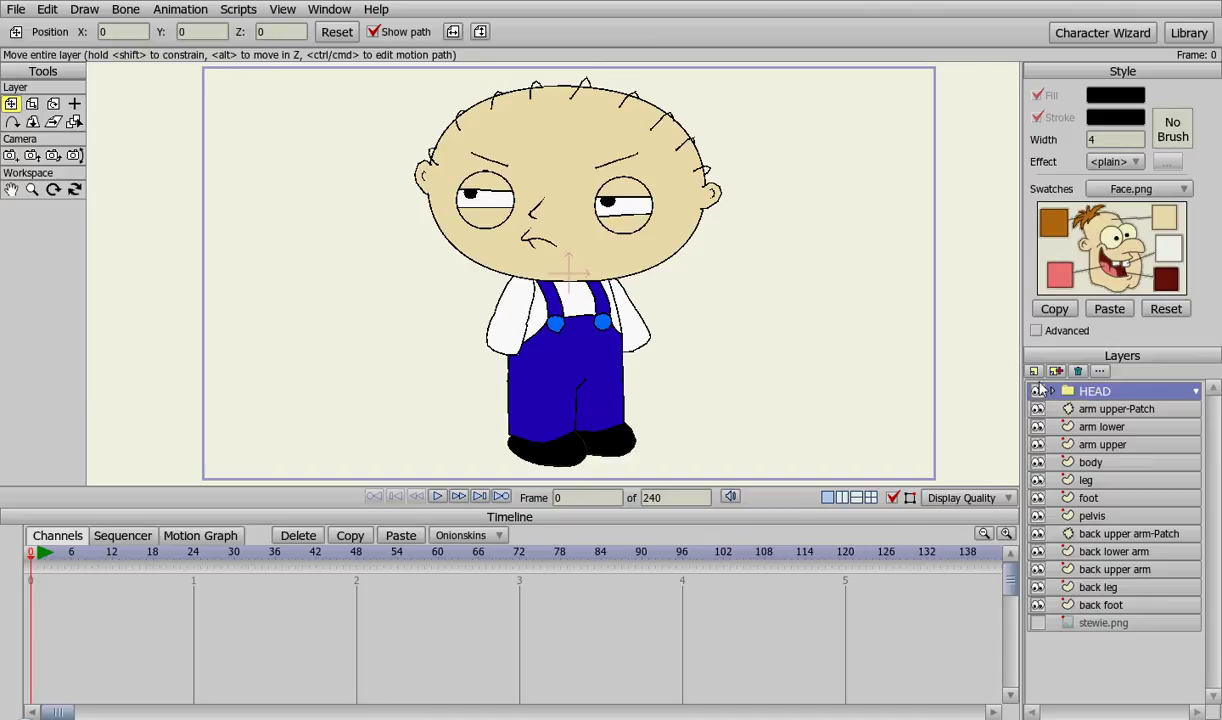
Hide the HEAD group and every body-part layer, and show the stewie.png reference image
left_click(1038, 391)
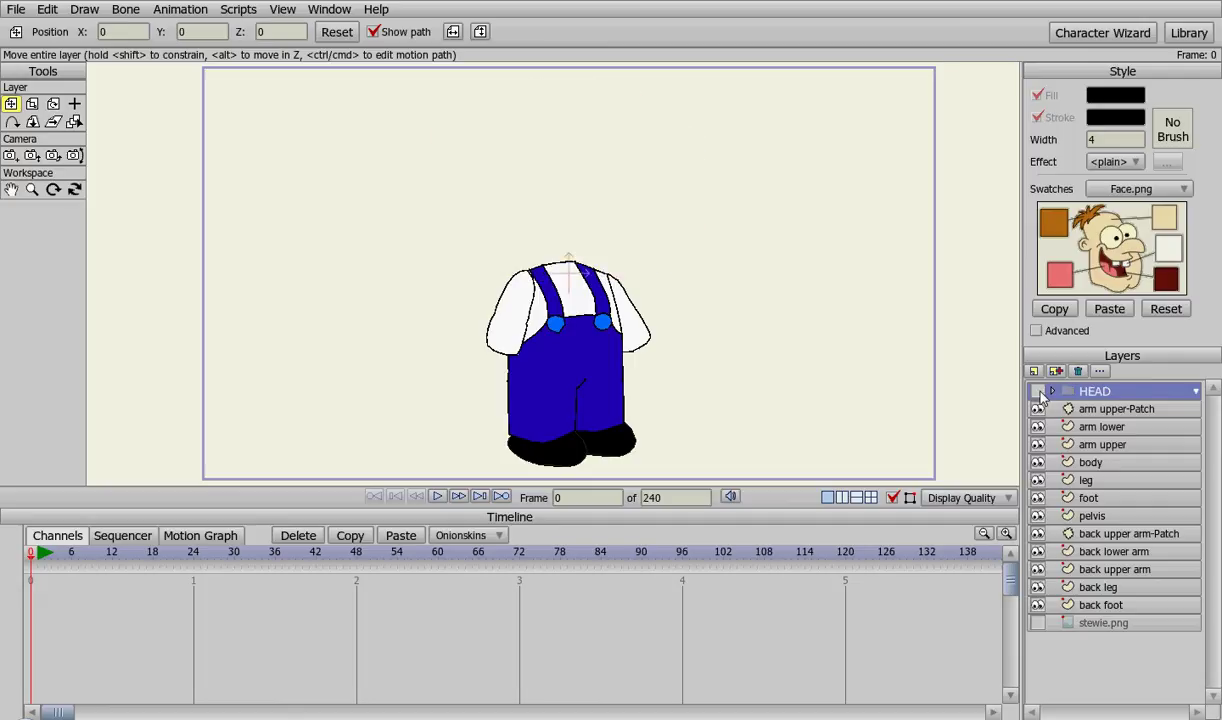
left_click(1038, 409)
left_click(1038, 427)
left_click(1038, 444)
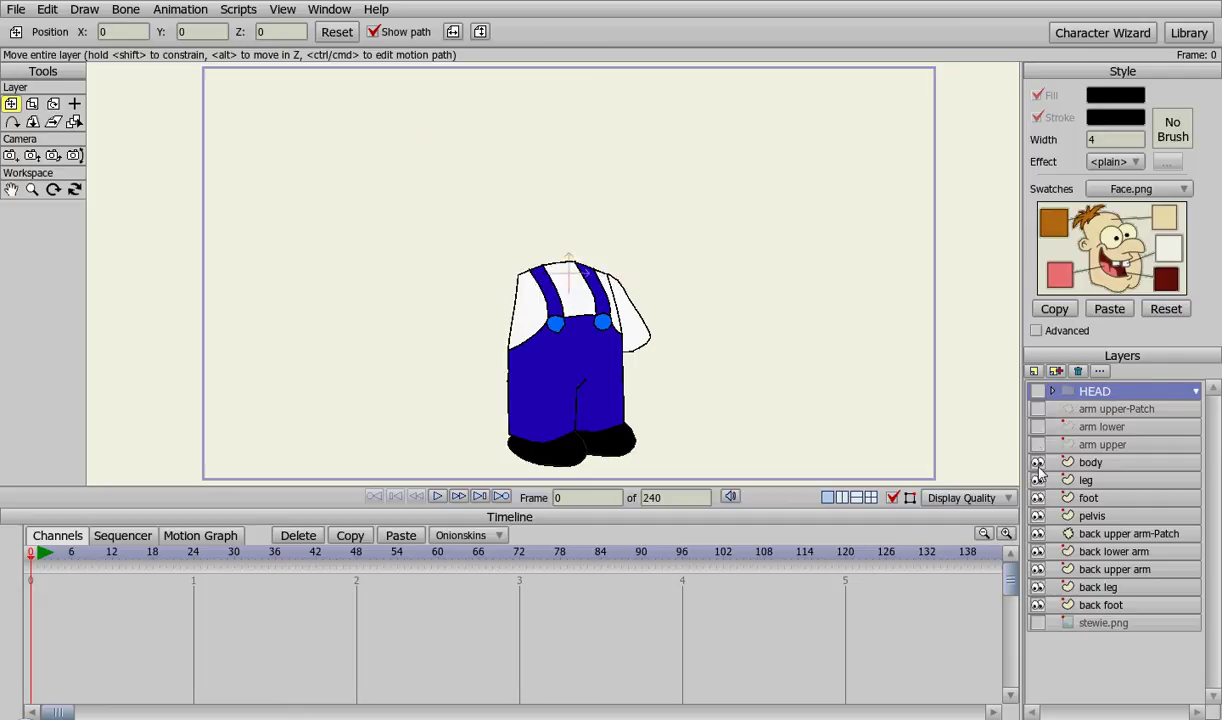
left_click(1038, 462)
left_click(1038, 480)
left_click(1038, 498)
left_click(1038, 516)
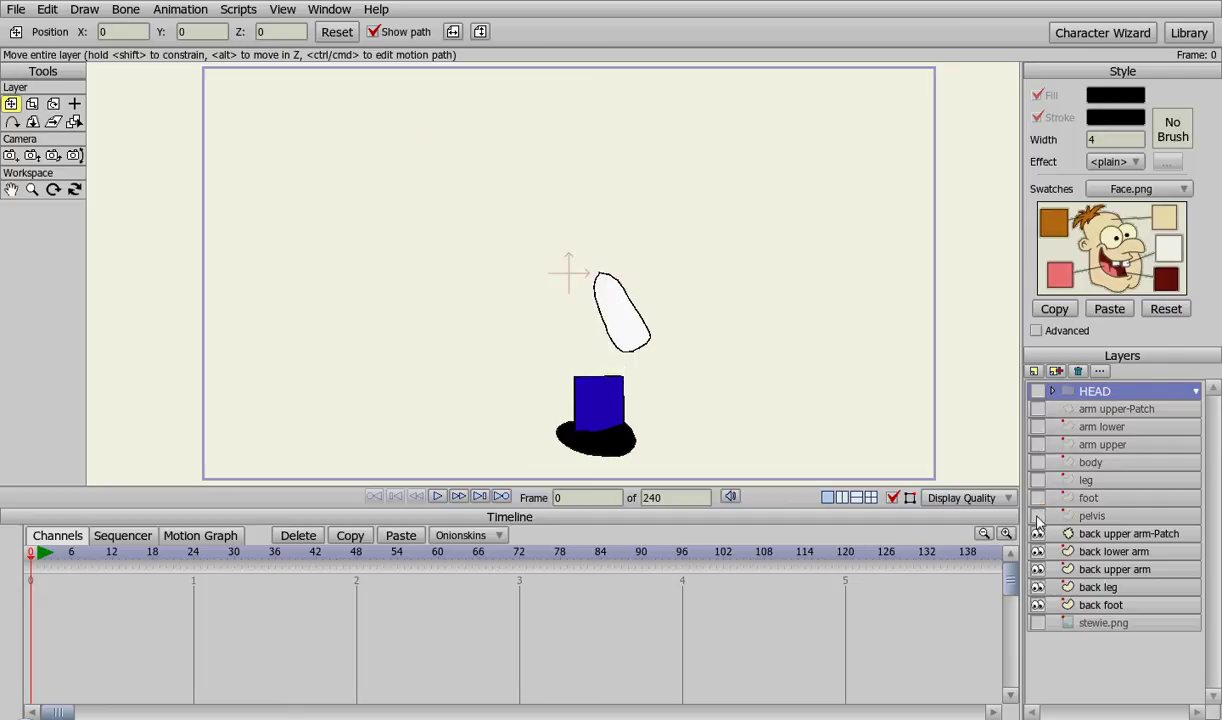
left_click(1038, 534)
left_click(1038, 551)
left_click(1038, 569)
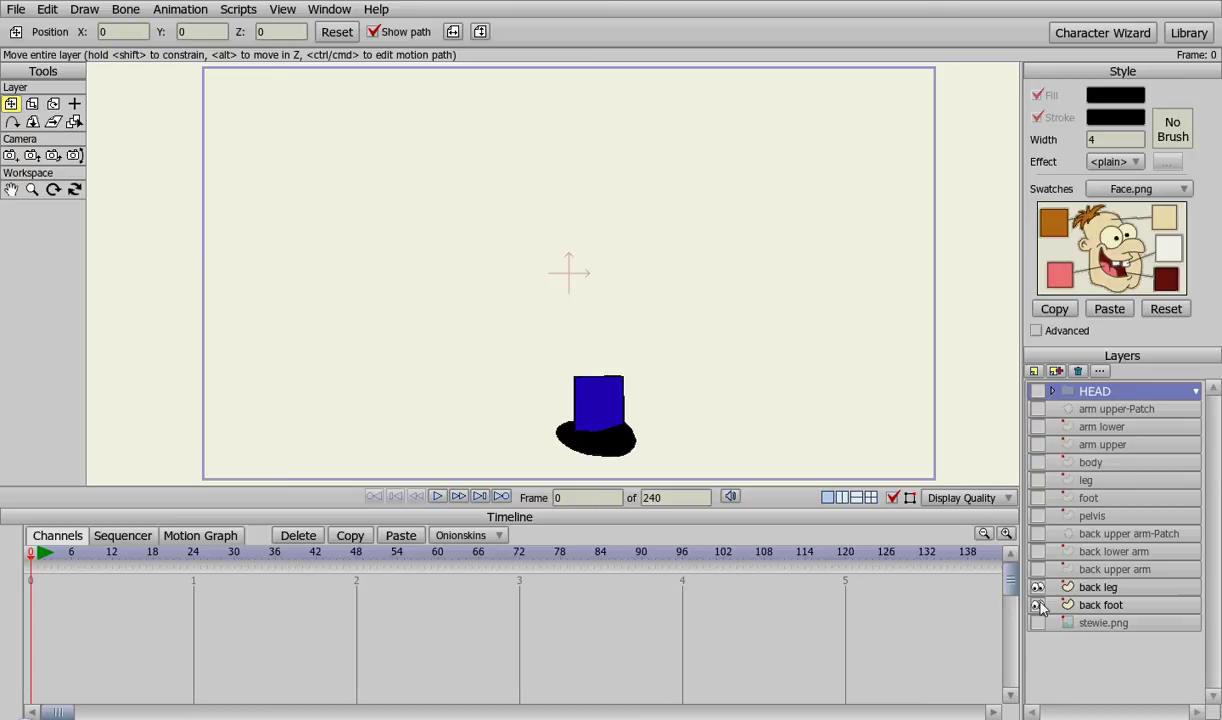
left_click(1038, 587)
left_click(1038, 605)
left_click(1038, 623)
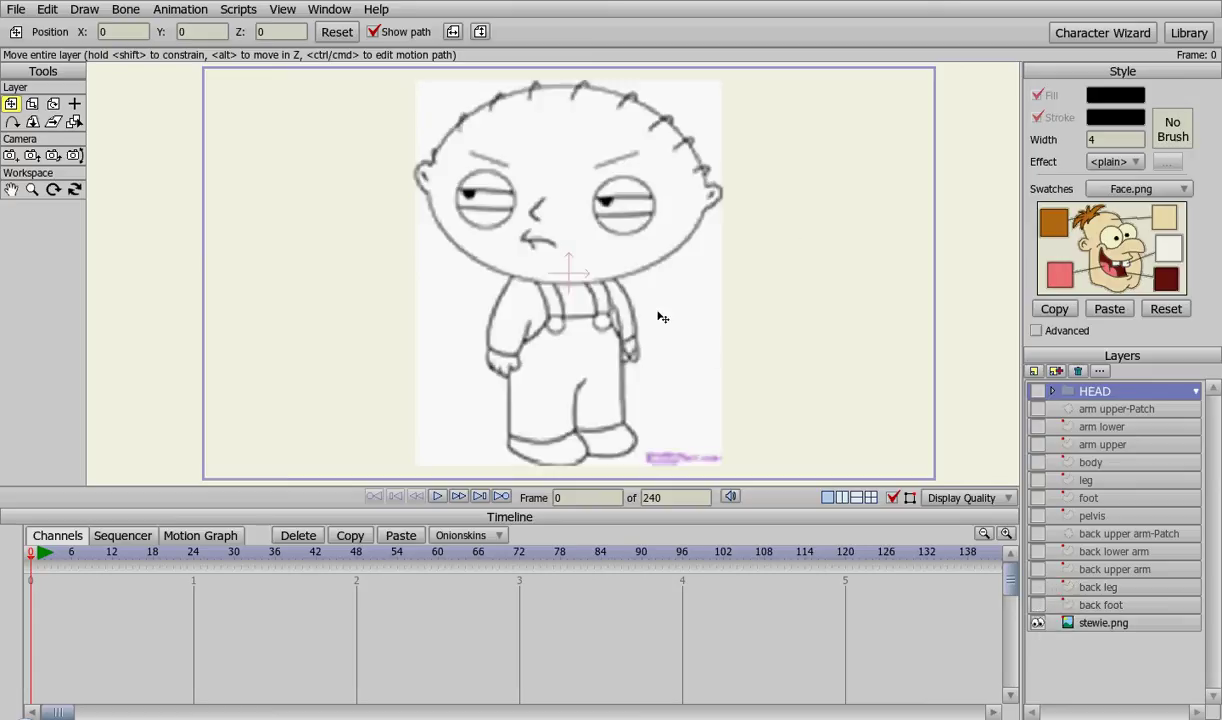
Create a Switch layer named "front hand" above the HEAD group
scroll(545, 352, "up", 4)
scroll(620, 305, "up", 3)
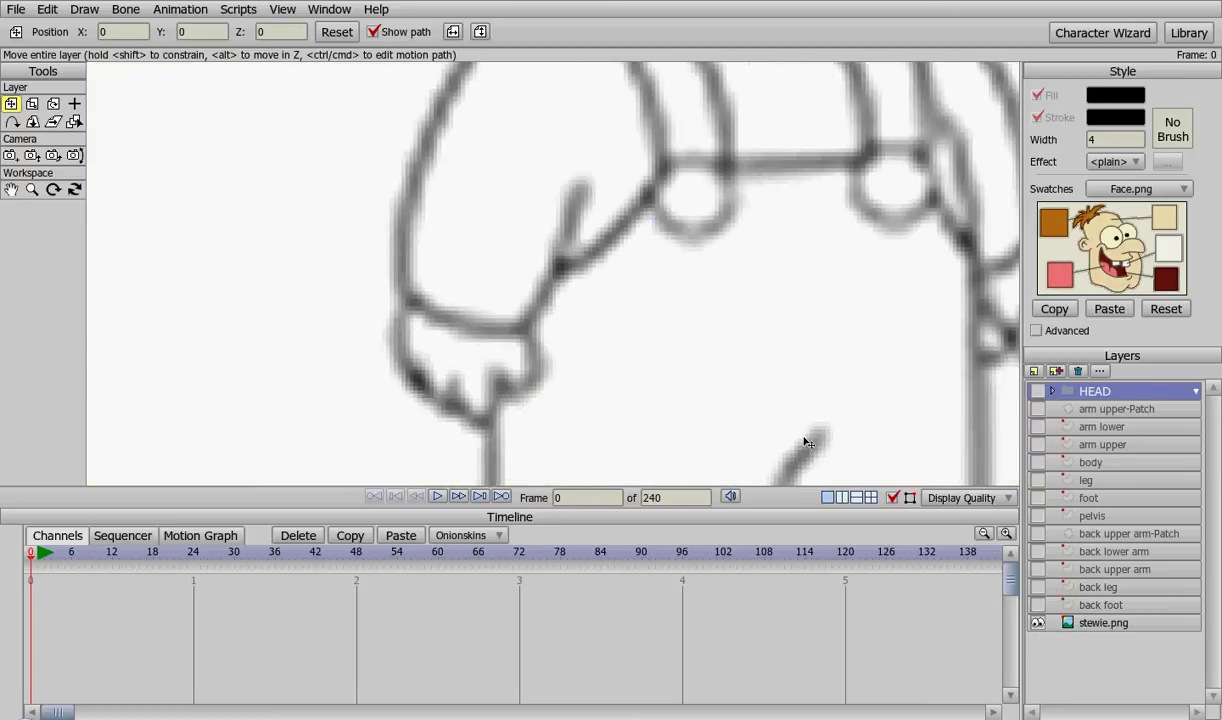
left_click(1036, 372)
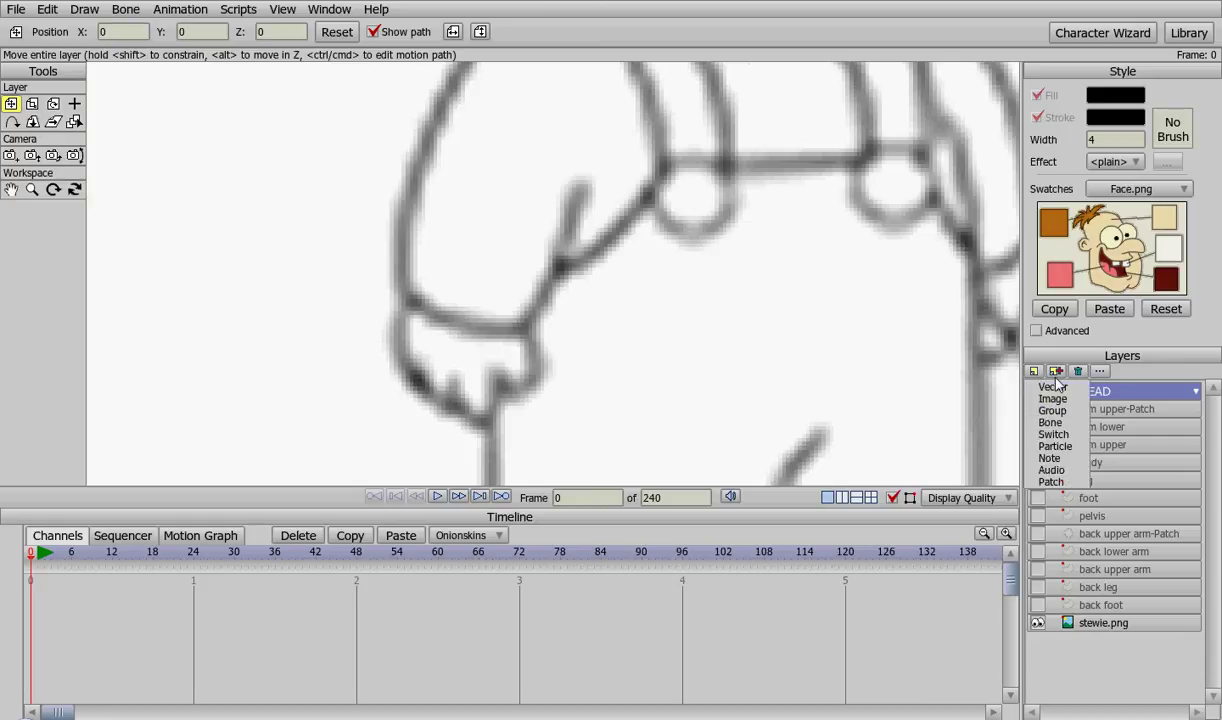
left_click(1054, 435)
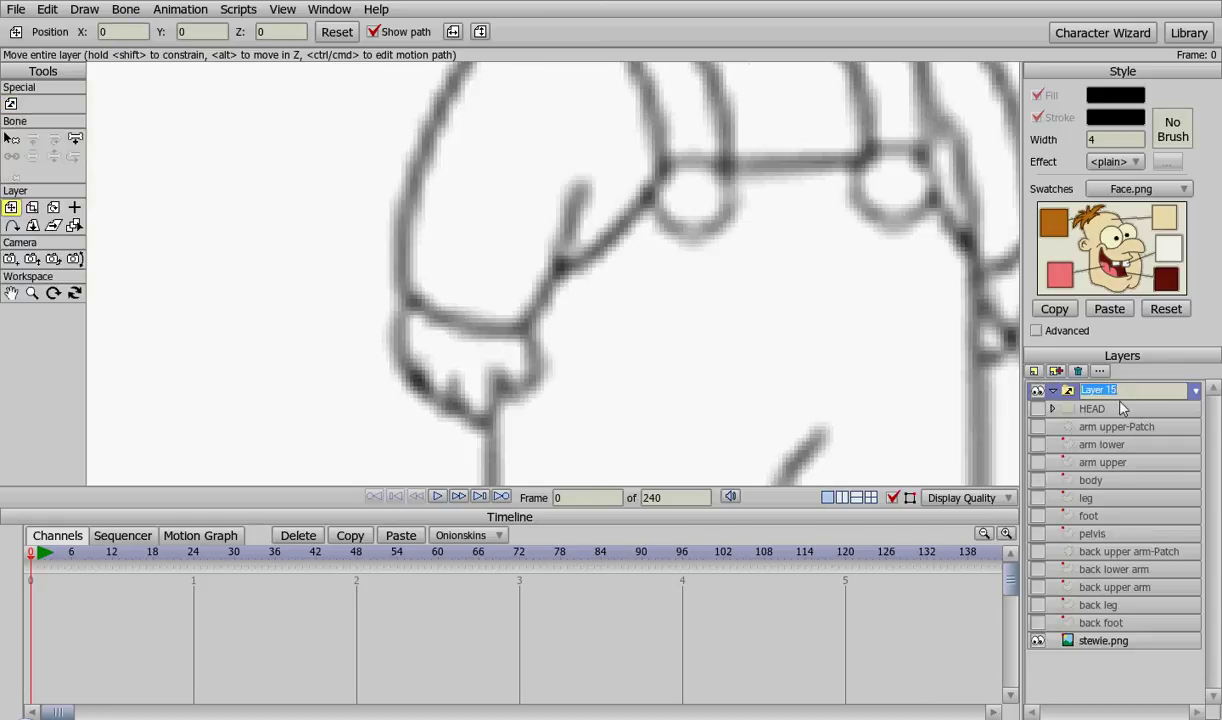
type("front hand")
key("Return")
Create a Vector layer named "hand" and nest it inside the front hand switch layer
left_click(1034, 371)
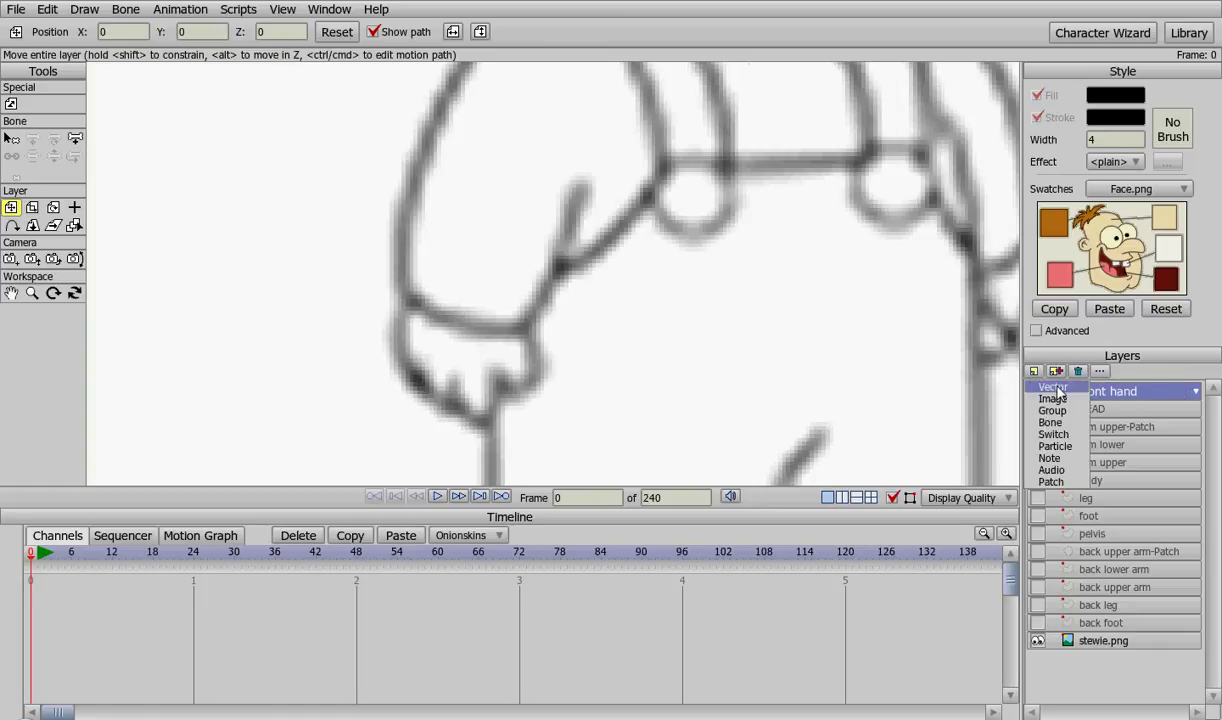
left_click(1051, 388)
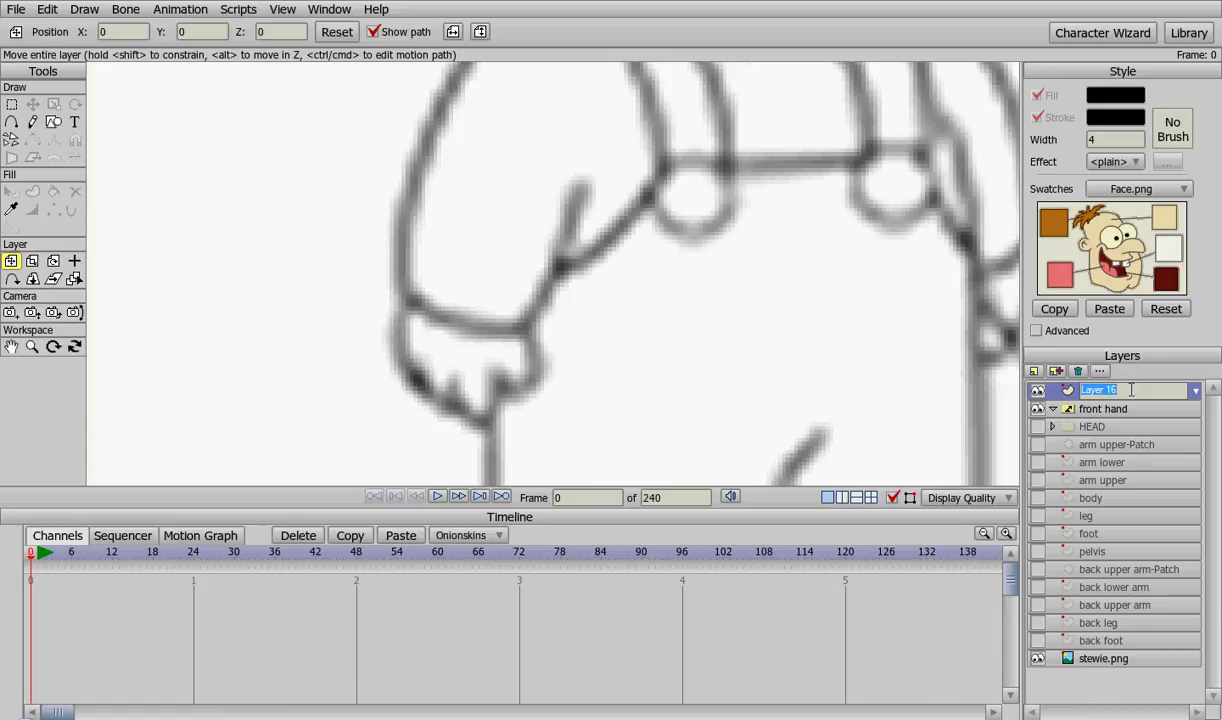
type("hand")
key("Return")
left_click_drag(1105, 396, 1113, 417)
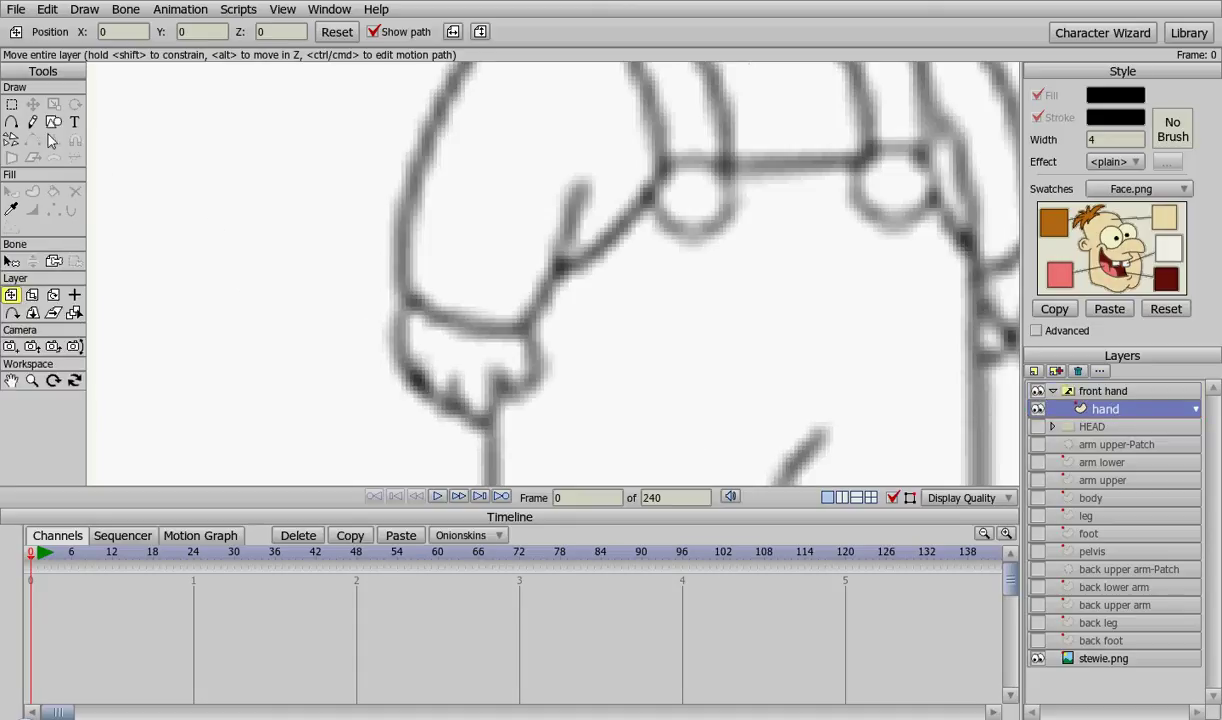
Trace a closed outline around the character's front hand in the reference image with the Add Point tool
left_click(11, 121)
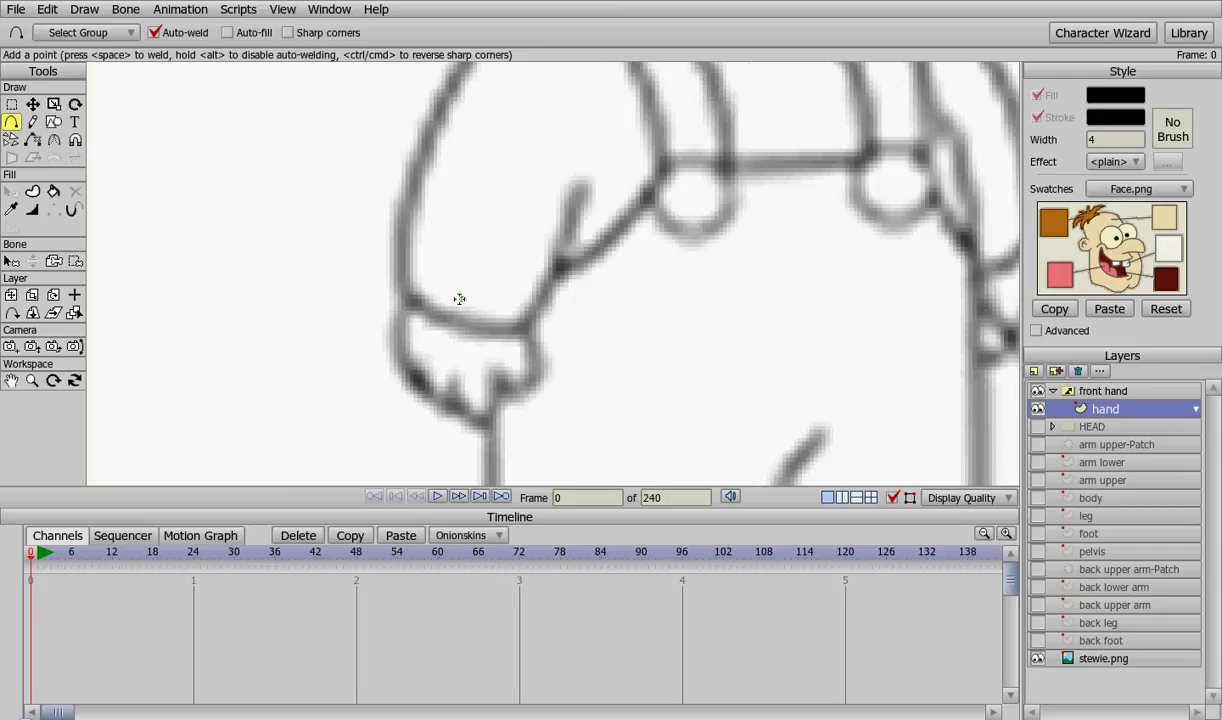
left_click(461, 298)
key("t")
left_click_drag(464, 305, 536, 369)
key("a")
left_click_drag(536, 369, 628, 167)
scroll(531, 291, "up", 2)
key("t")
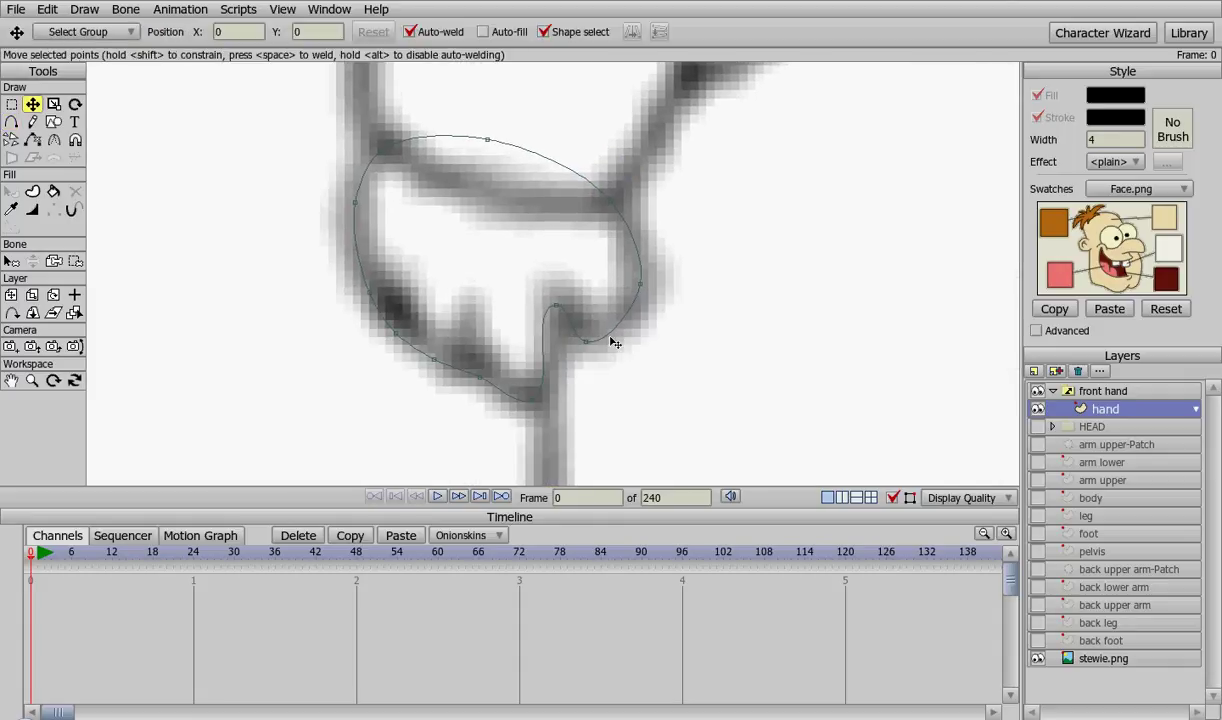
Fit the outline's points to the thumb and sharpen the corner between thumb and fingers
left_click_drag(590, 348, 608, 338)
left_click_drag(556, 305, 567, 305)
left_click_drag(537, 408, 551, 406)
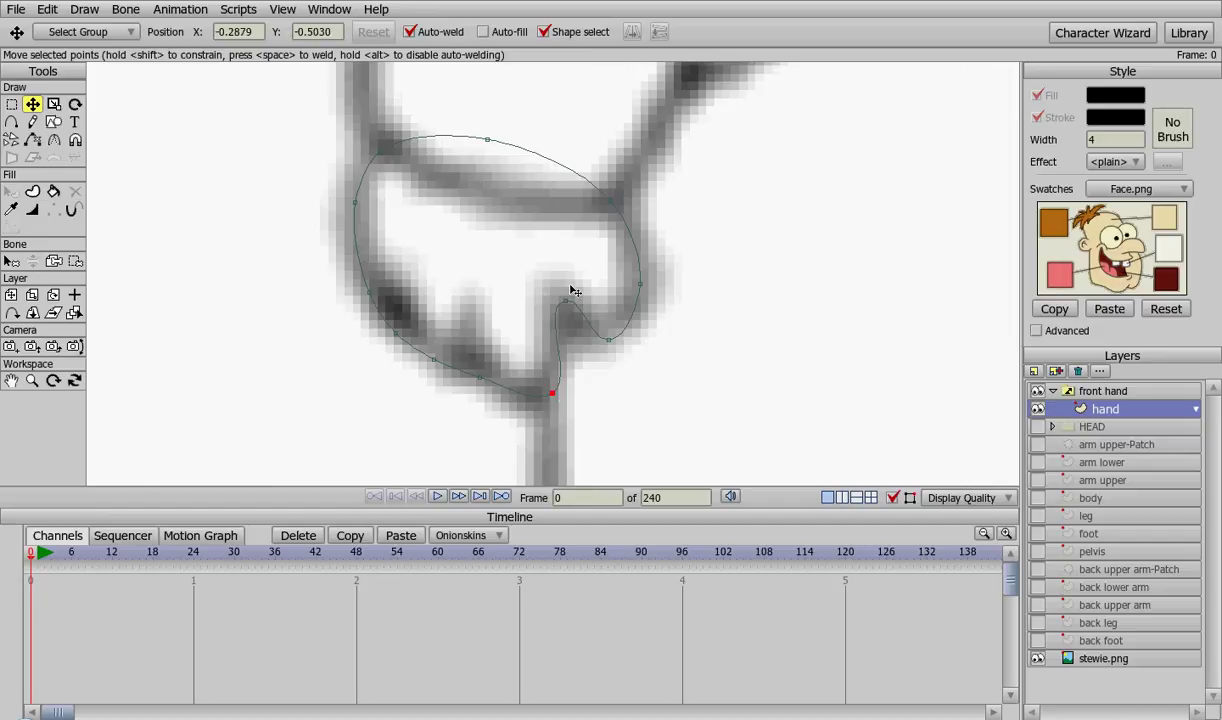
key("c")
left_click_drag(566, 305, 424, 323)
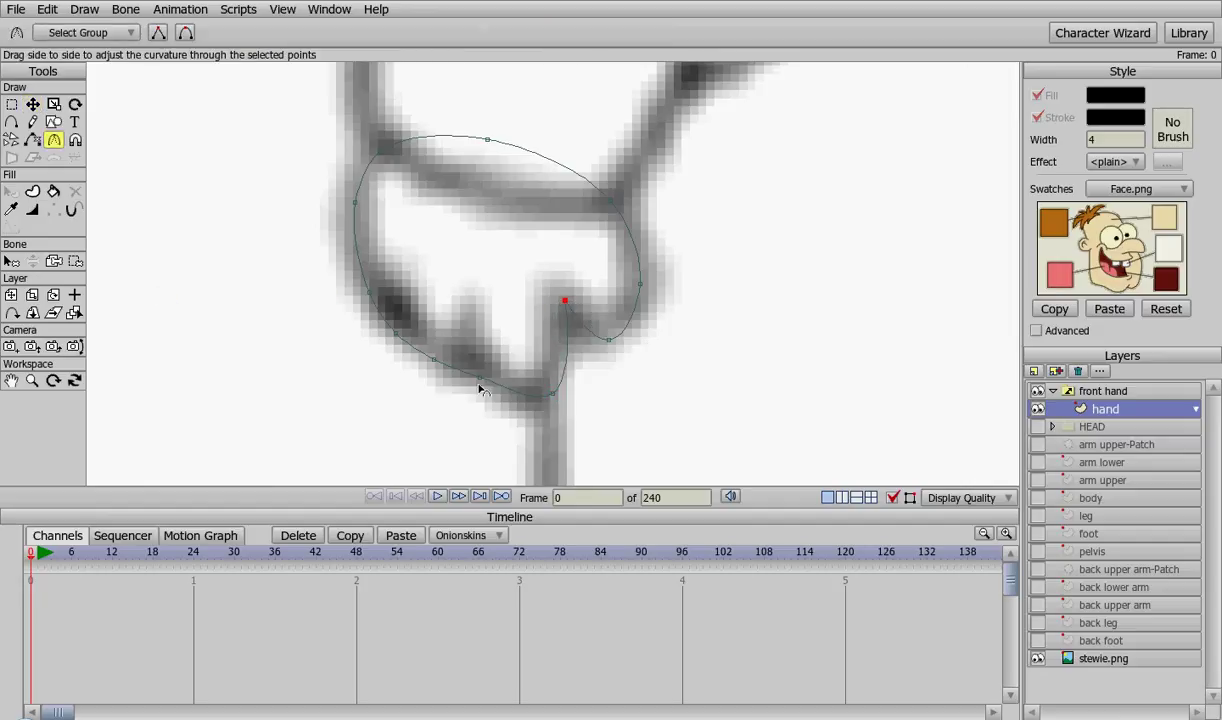
Reposition the outline's points along the lower edge of the fingers to match the reference, undoing the accidental shift of the whole outline
key("t")
left_click_drag(481, 378, 554, 342)
left_click_drag(519, 394, 531, 393)
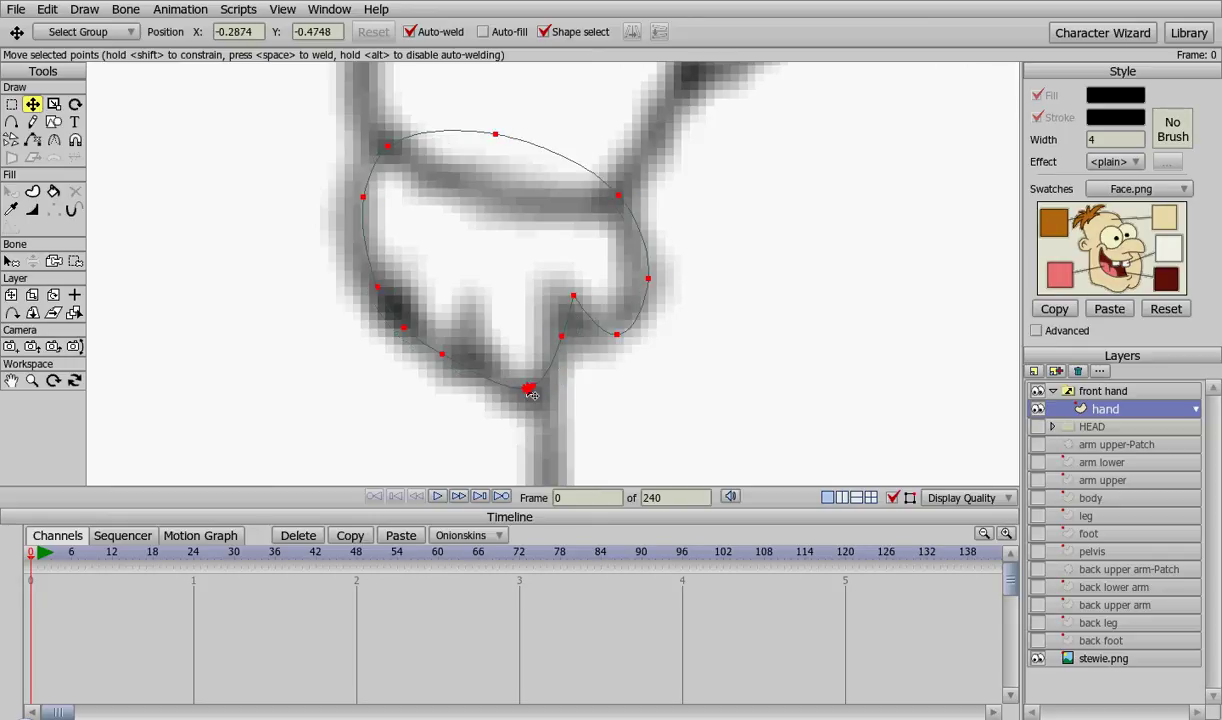
key("ctrl+z")
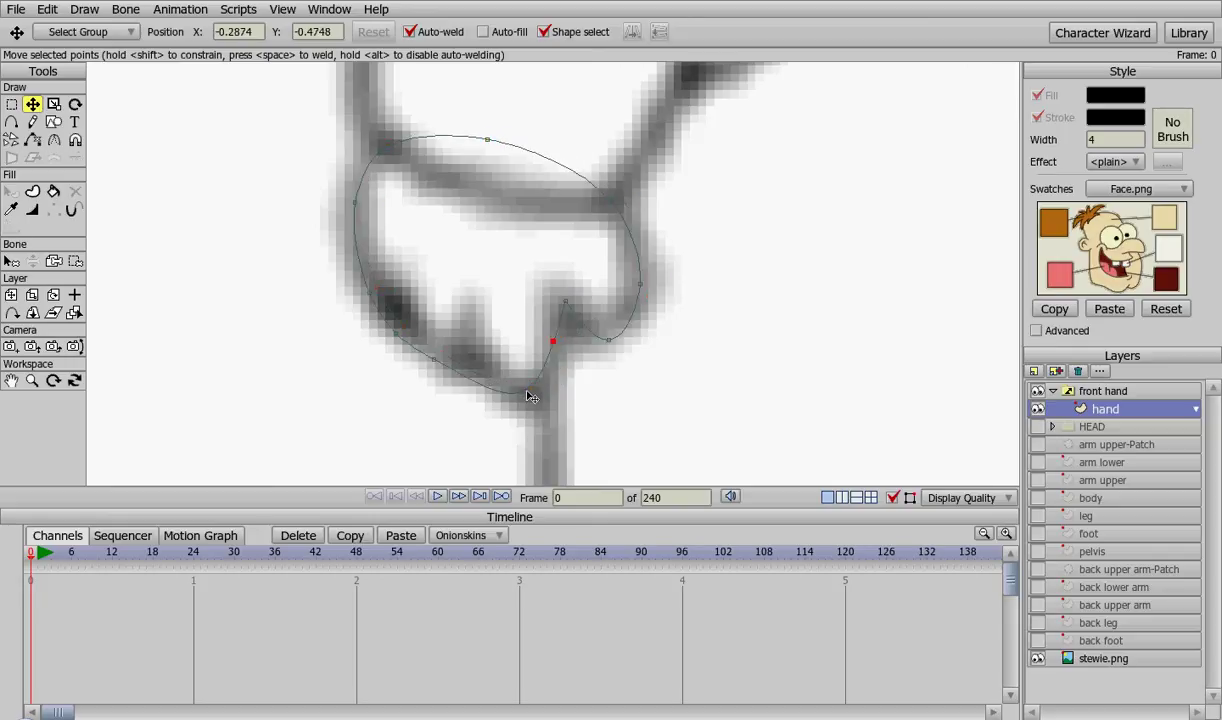
left_click_drag(528, 395, 540, 392)
left_click_drag(441, 367, 364, 287)
key("a")
key("t")
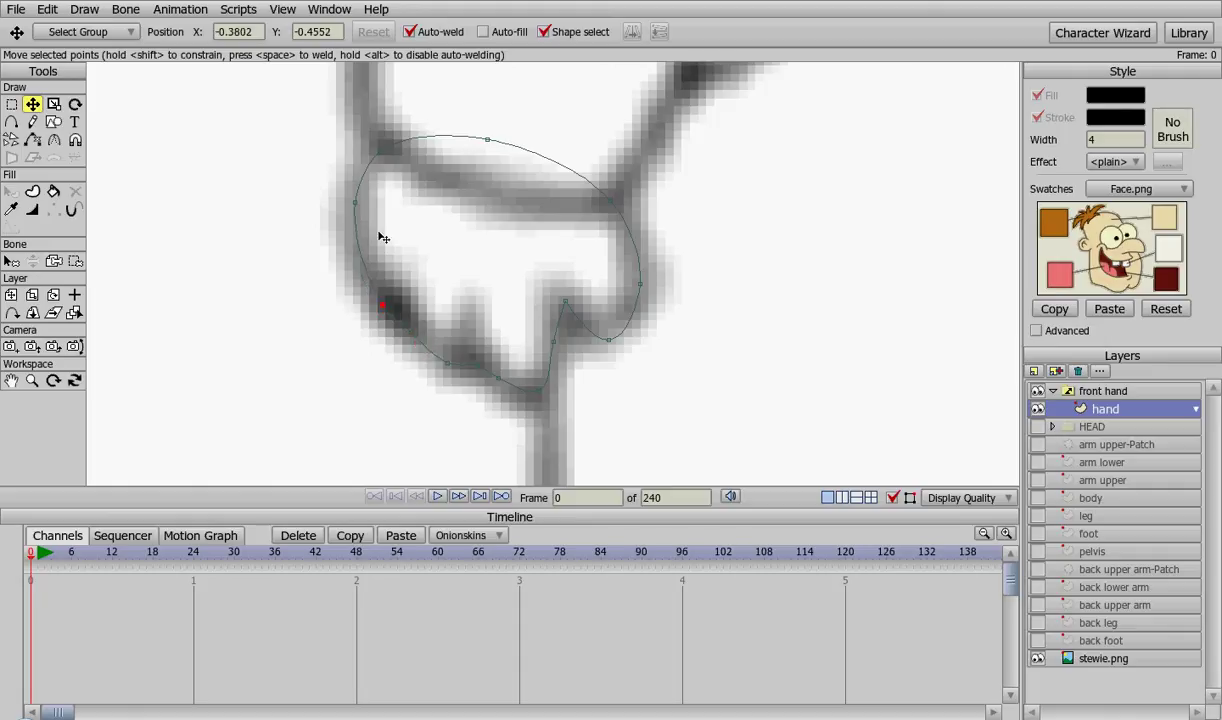
Adjust the points at the wrist and both sides of the hand outline, undoing the accidental shift of the whole outline
left_click_drag(357, 206, 365, 213)
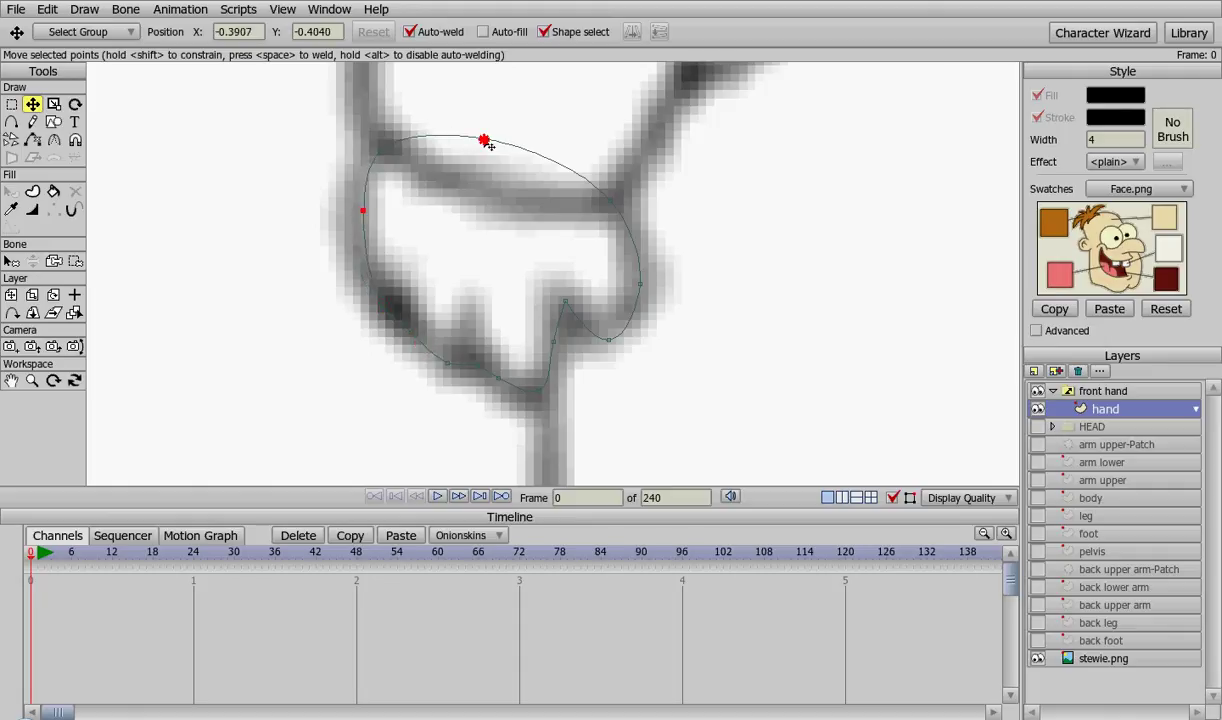
left_click_drag(488, 140, 472, 143)
left_click(383, 151)
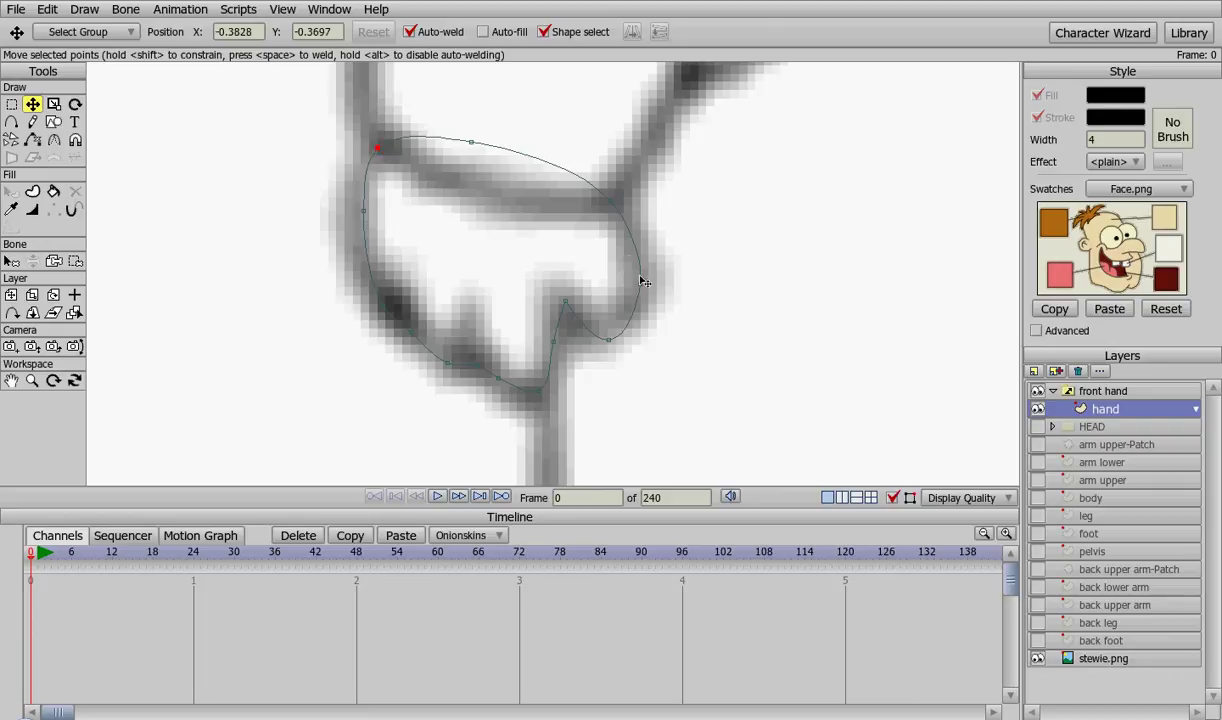
left_click_drag(640, 283, 622, 265)
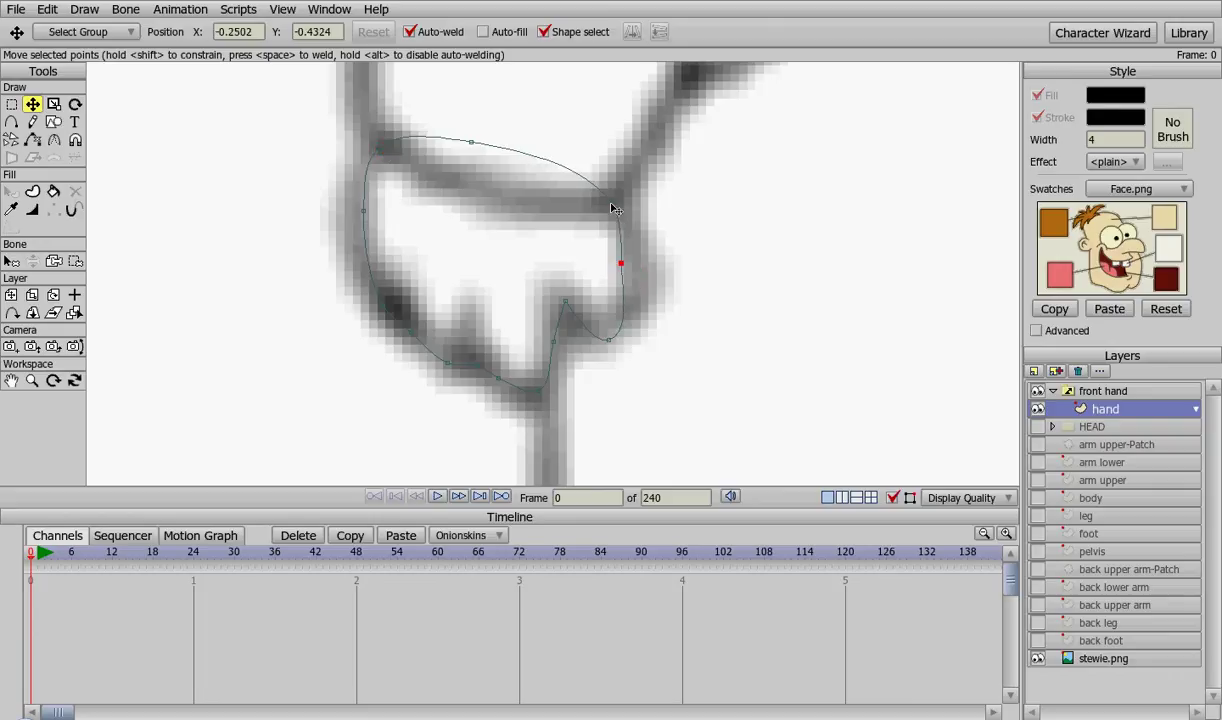
left_click_drag(613, 203, 614, 194)
left_click_drag(621, 271, 628, 268)
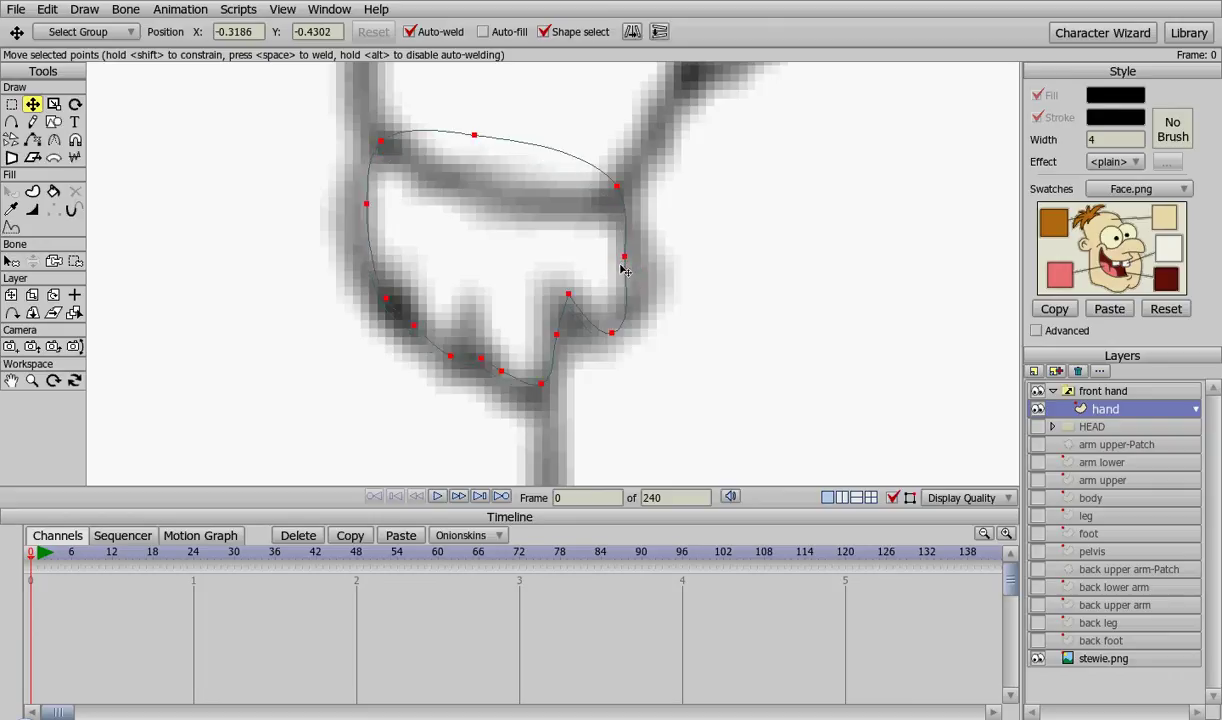
key("ctrl+z")
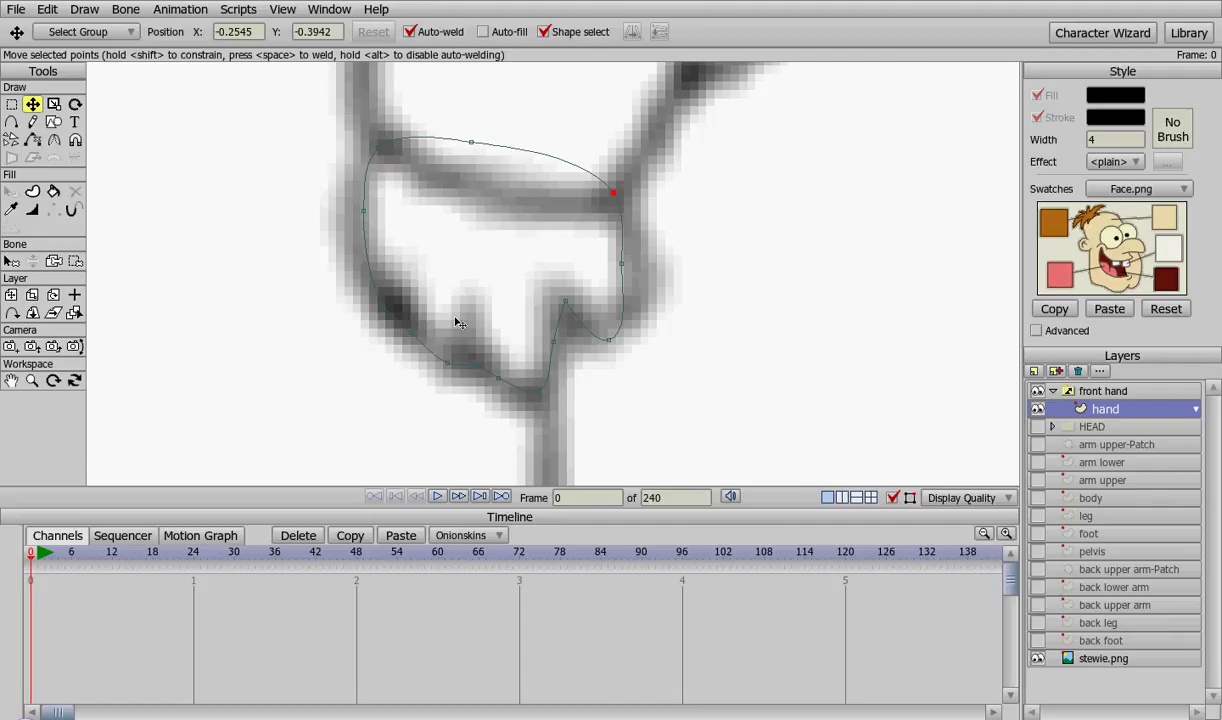
Add two short finger-separation lines rising from the hand's lower edge, and hide the stewie.png reference image
key("a")
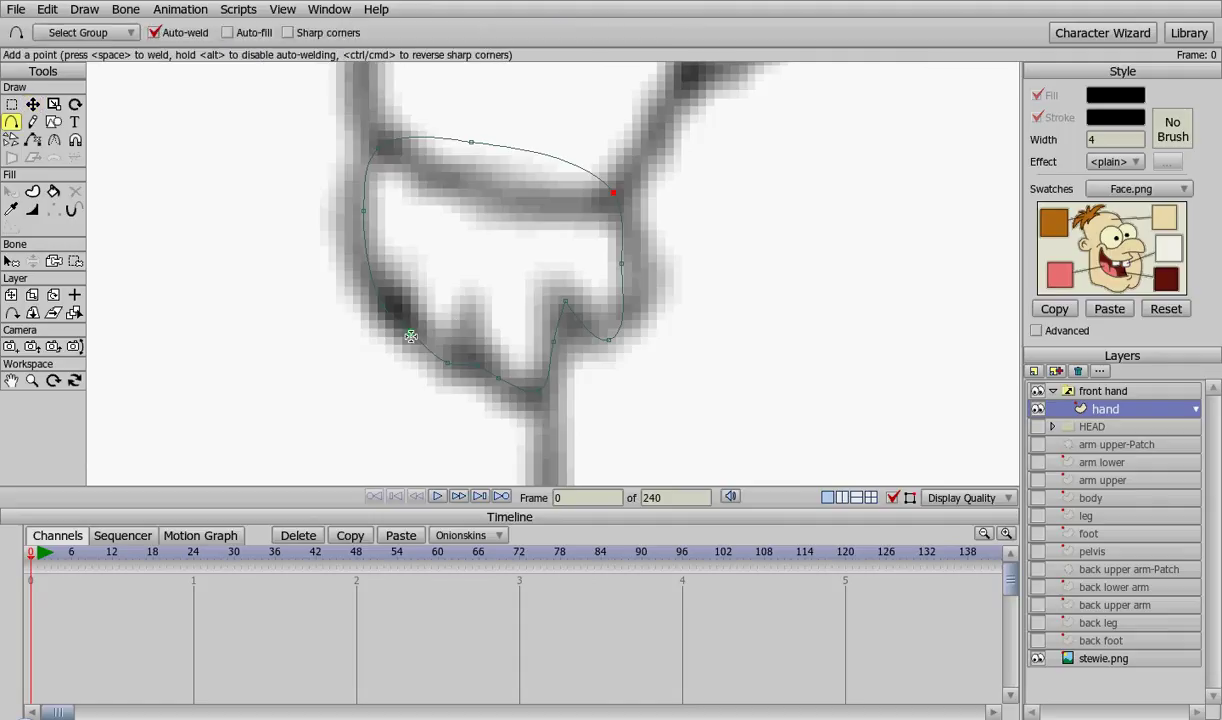
left_click_drag(411, 331, 405, 288)
left_click_drag(473, 368, 473, 305)
left_click(1037, 658)
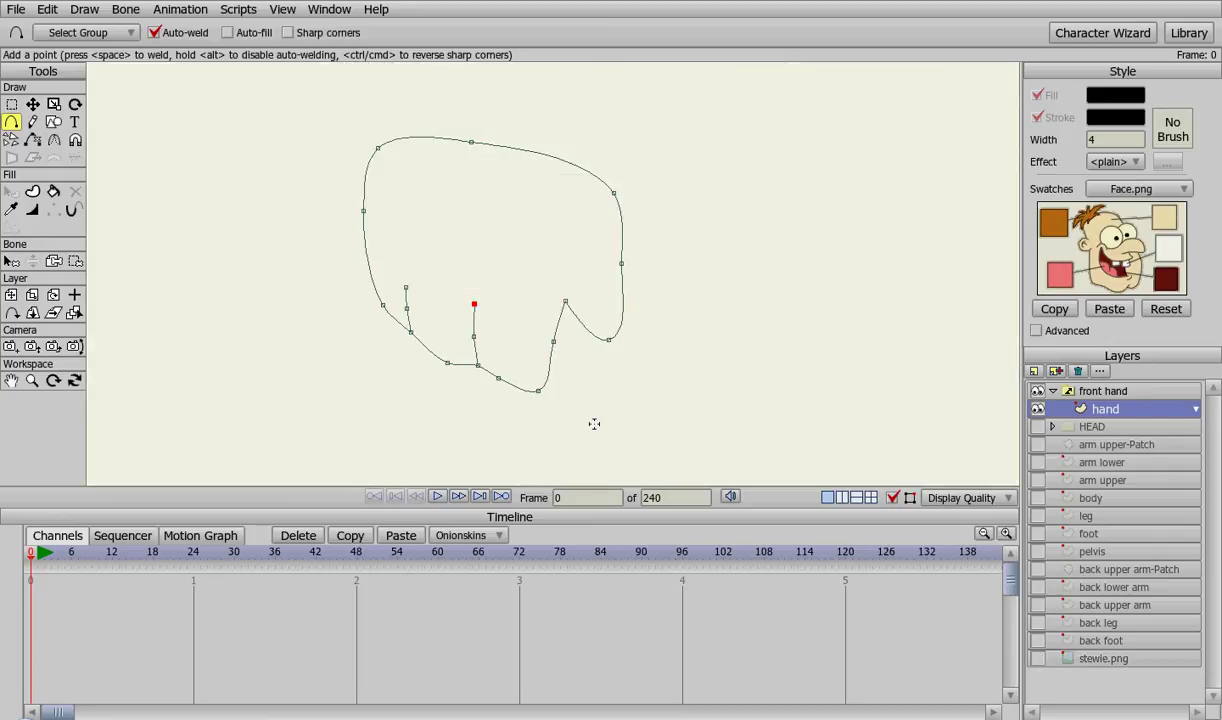
Reshape the fingertips into rounded bulges and sharpen the outline where the finger-separation lines join it
key("t")
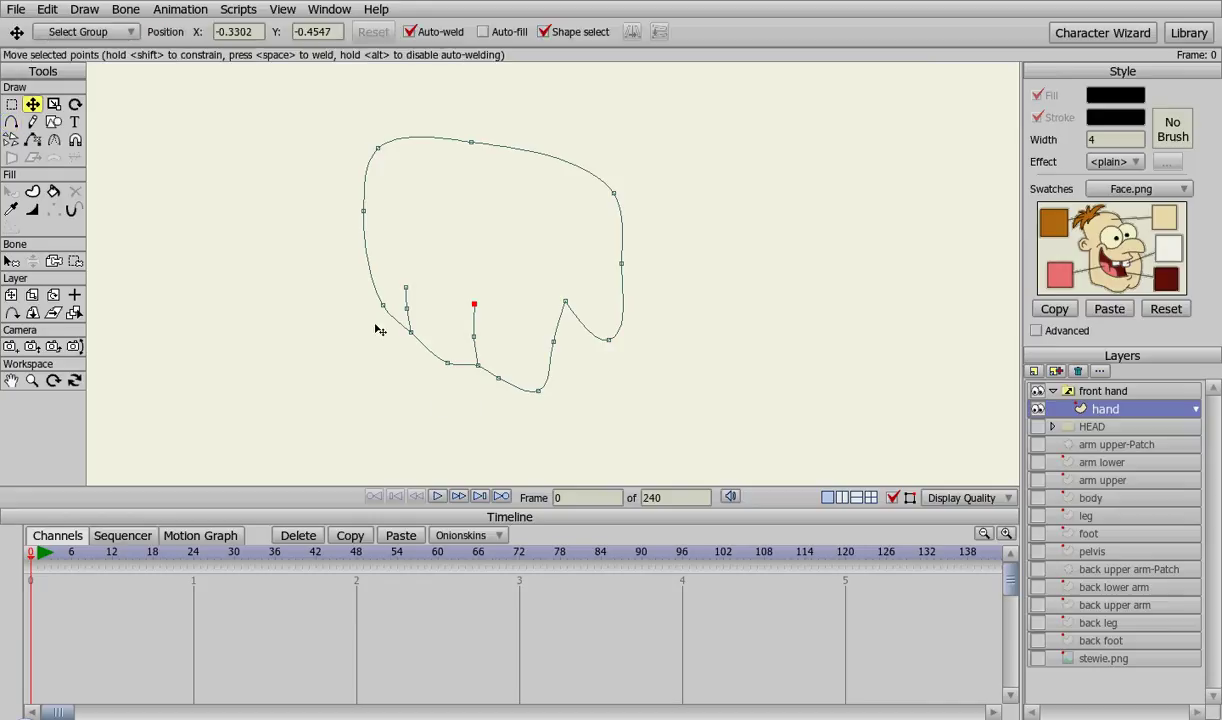
mouse_move(384, 310)
left_mouse_down()
mouse_move(416, 340)
mouse_move(2, 276)
left_mouse_up()
key("c")
left_click(478, 367)
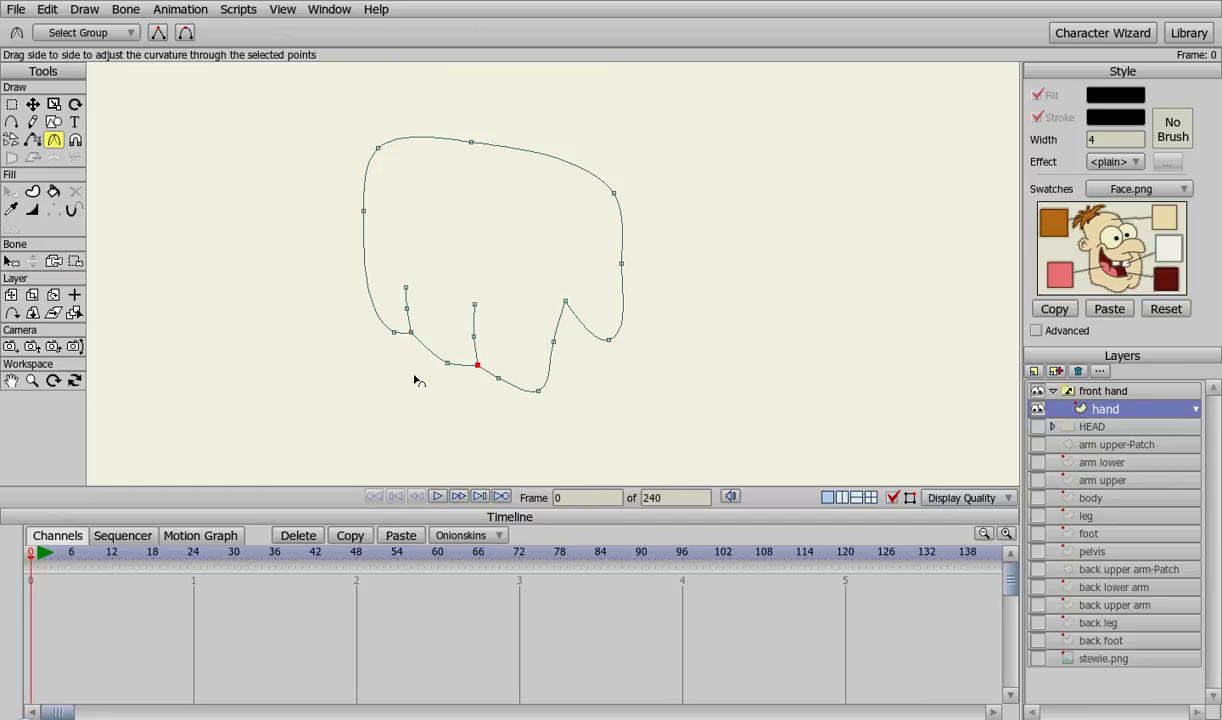
key("t")
left_click(390, 333)
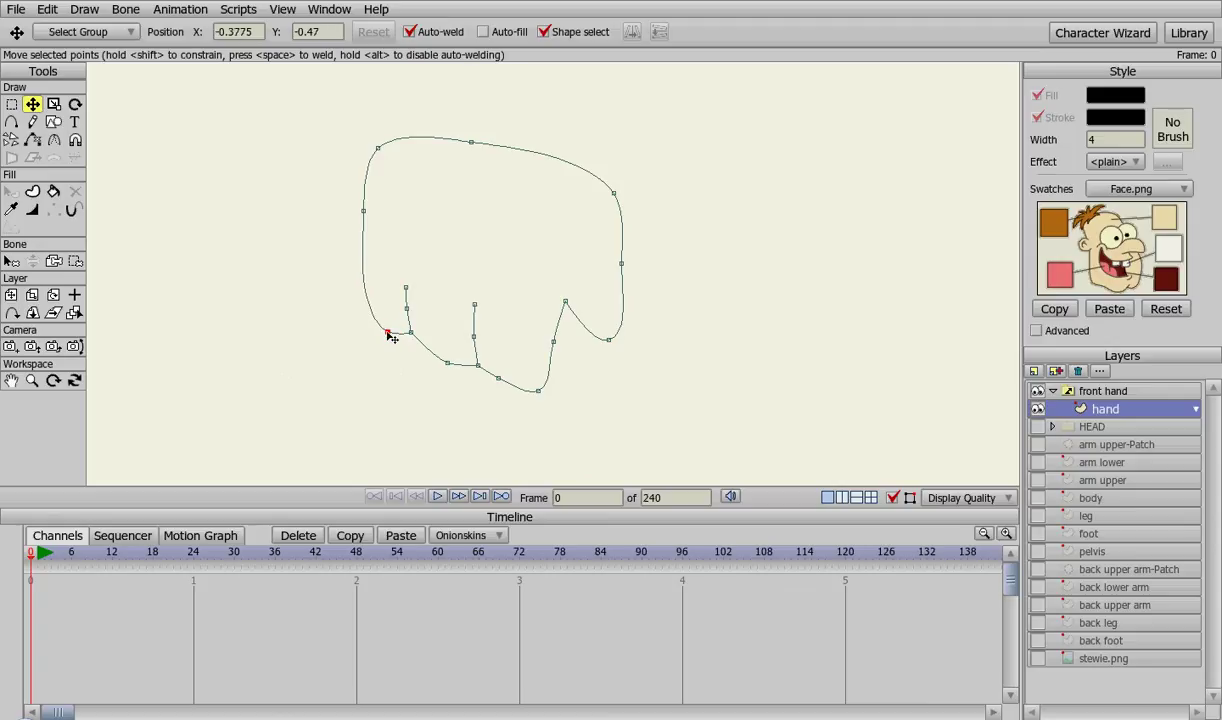
left_click_drag(446, 363, 415, 294)
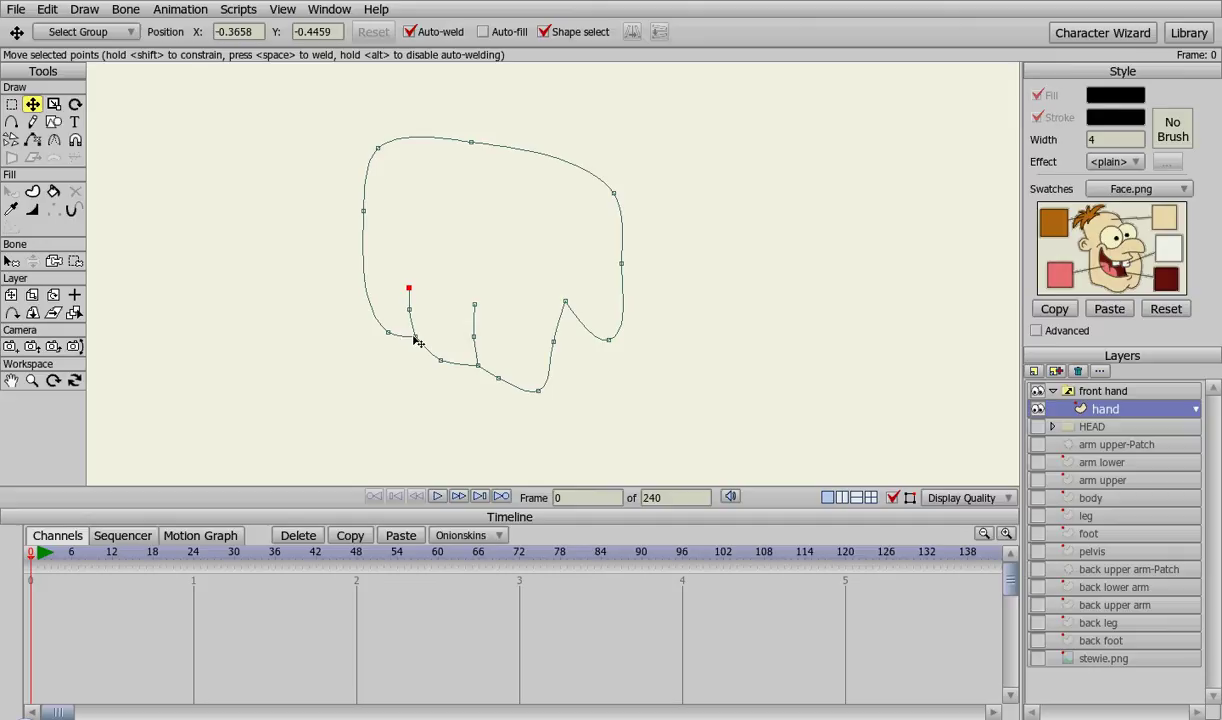
left_click_drag(415, 338, 413, 306)
Round the back of the hand by adding a side point and repositioning the points along the sides and wrist
left_click_drag(365, 212, 381, 271)
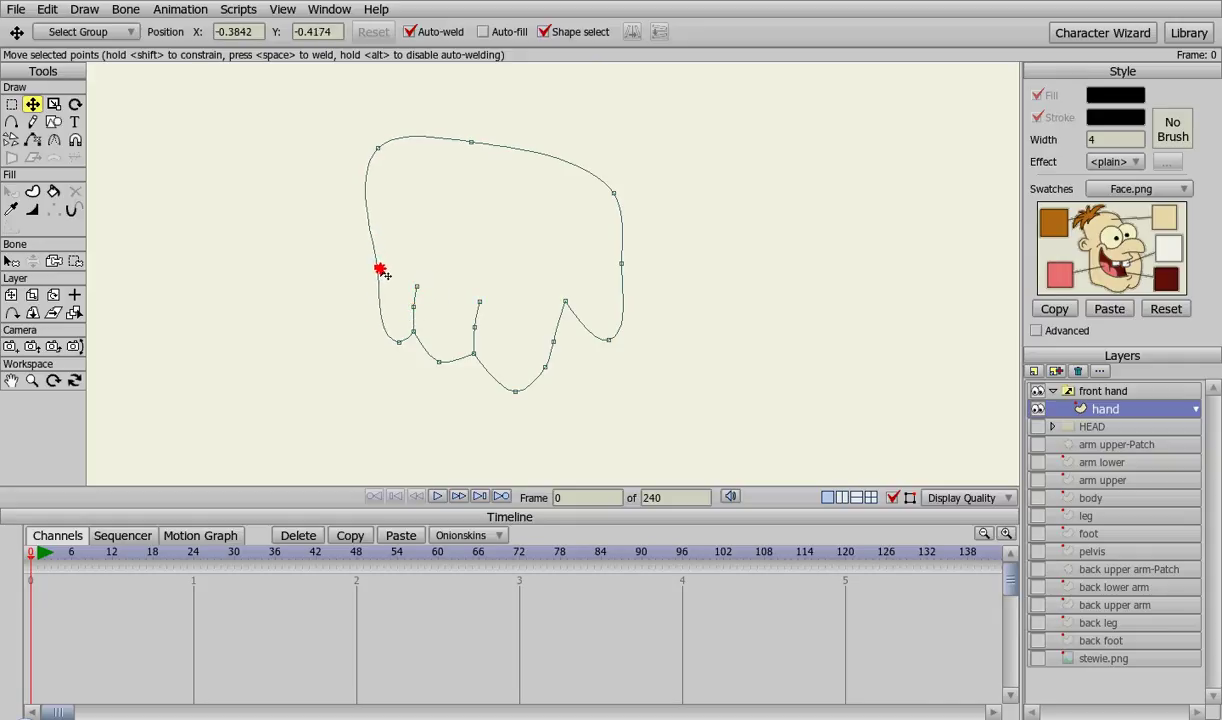
key("a")
left_click(361, 205)
left_click_drag(361, 205, 366, 199)
key("t")
left_click_drag(378, 148, 494, 131)
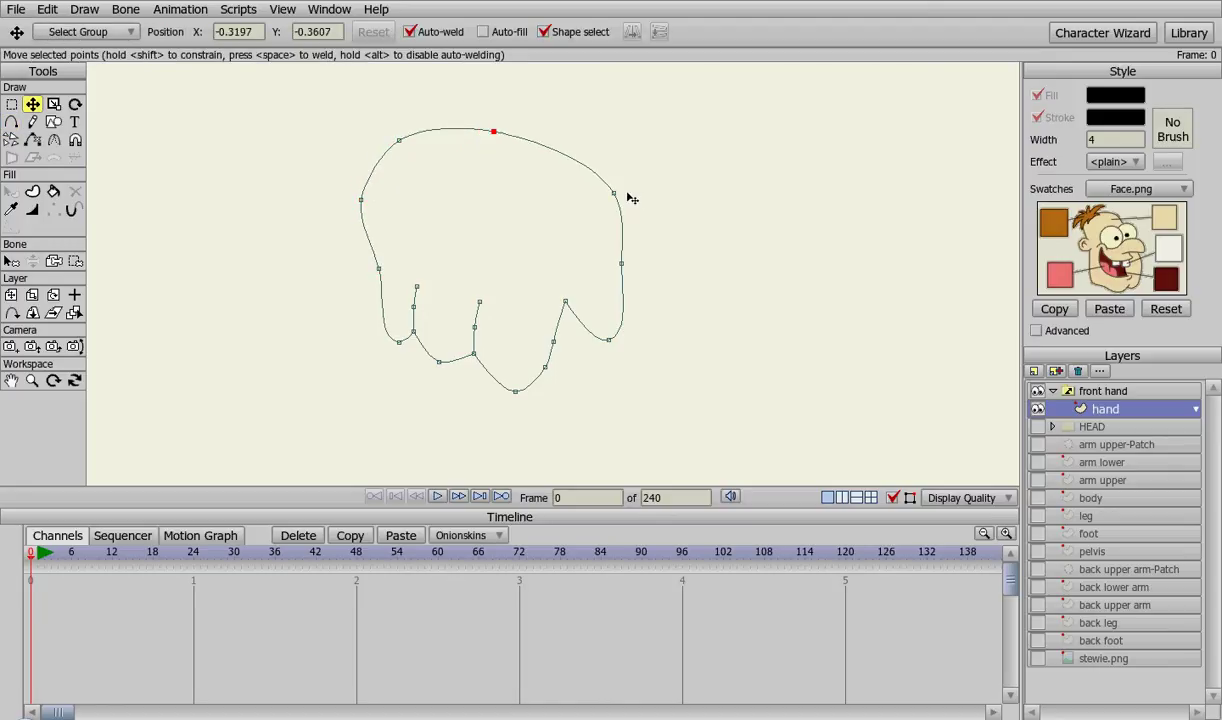
left_click_drag(613, 193, 603, 185)
left_click_drag(612, 261, 604, 253)
left_click_drag(378, 268, 371, 279)
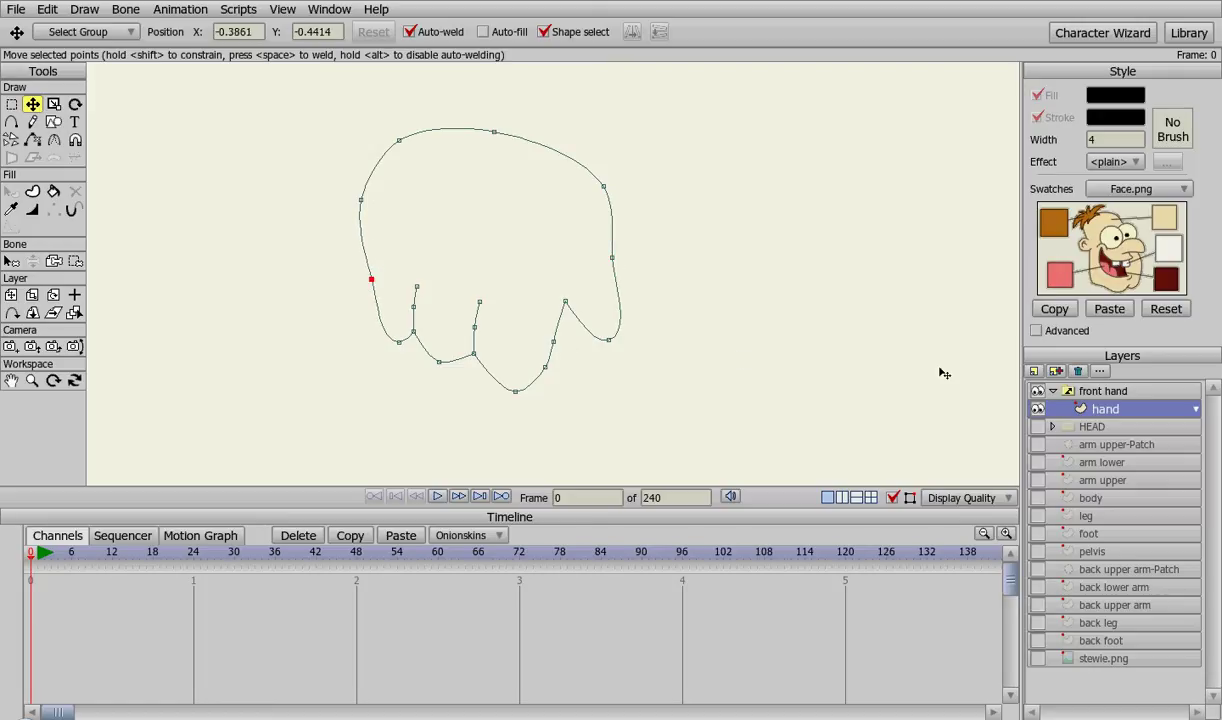
Apply Skin as Style 1 and create a filled shape from the hand outline and both finger-separation lines
left_click(1036, 330)
left_click(1141, 333)
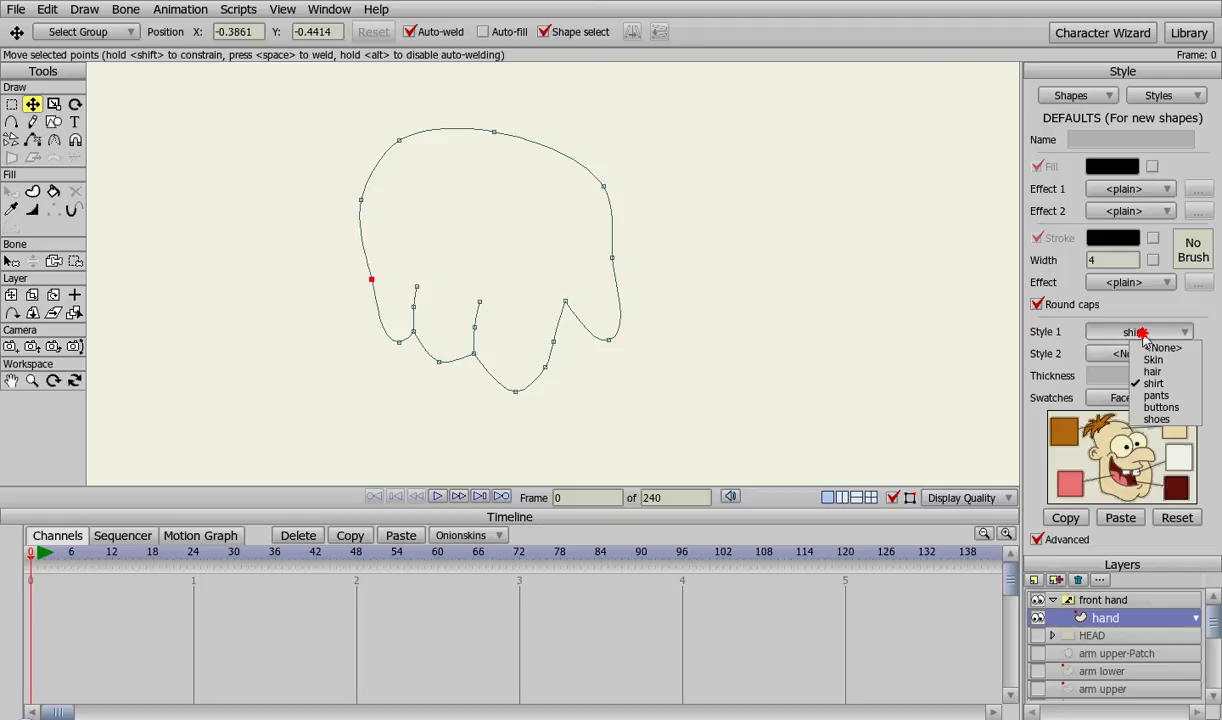
left_click(1155, 360)
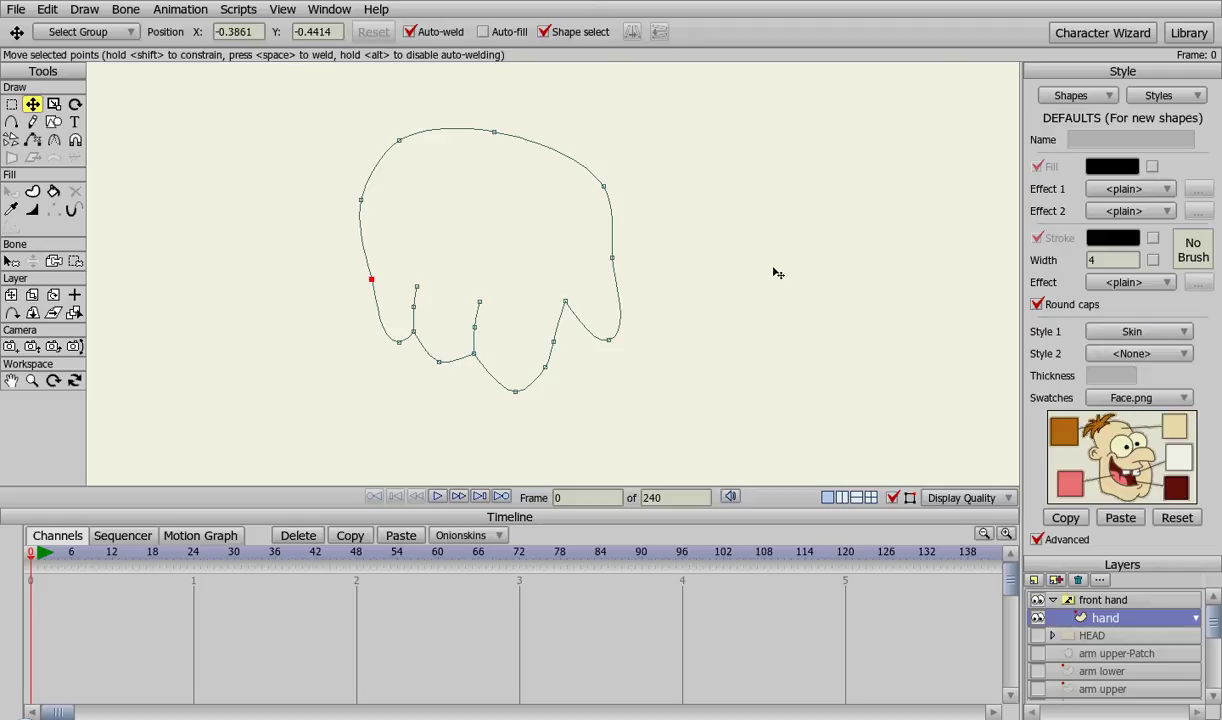
key("u")
double_click(562, 162)
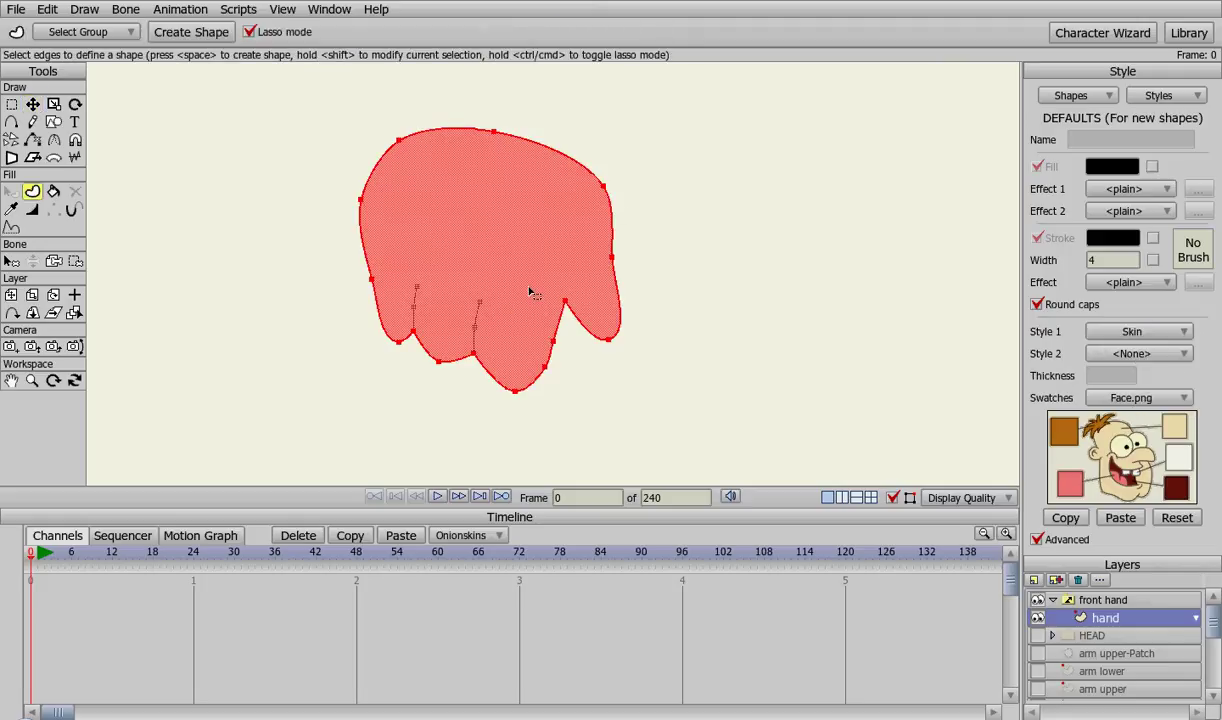
mouse_move(500, 335)
left_mouse_down()
mouse_move(435, 322)
mouse_move(397, 285)
mouse_move(458, 267)
mouse_move(500, 335)
left_mouse_up()
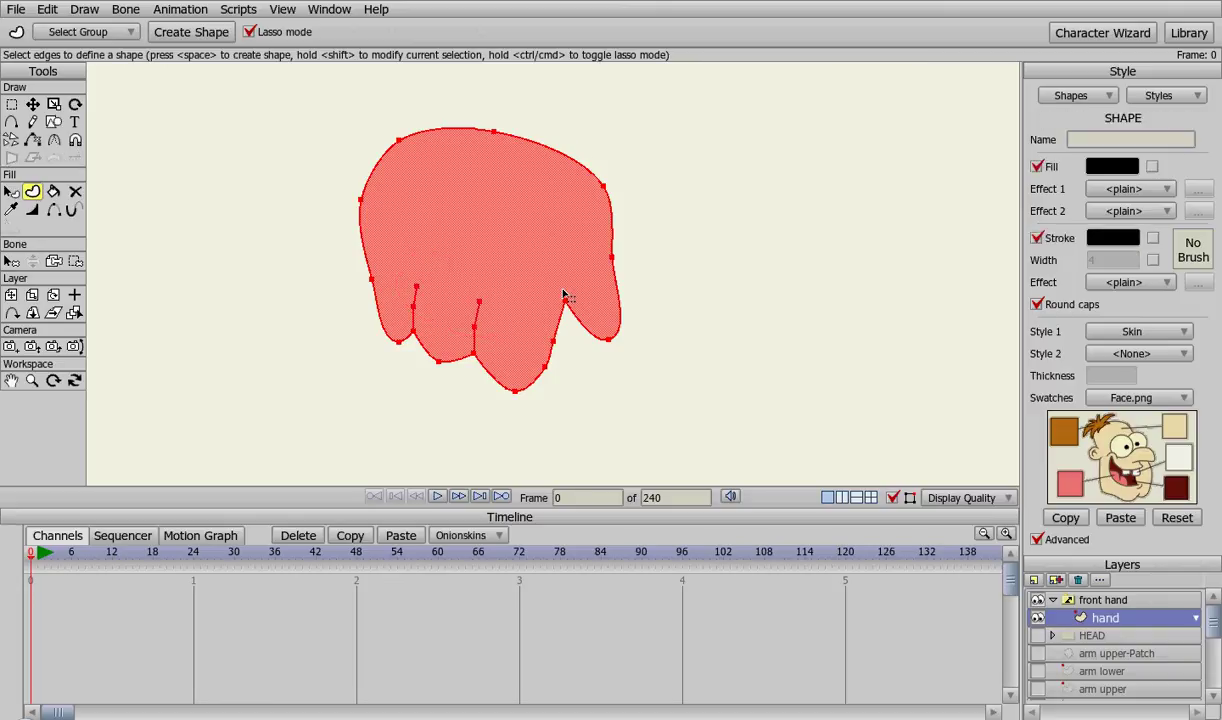
key("space")
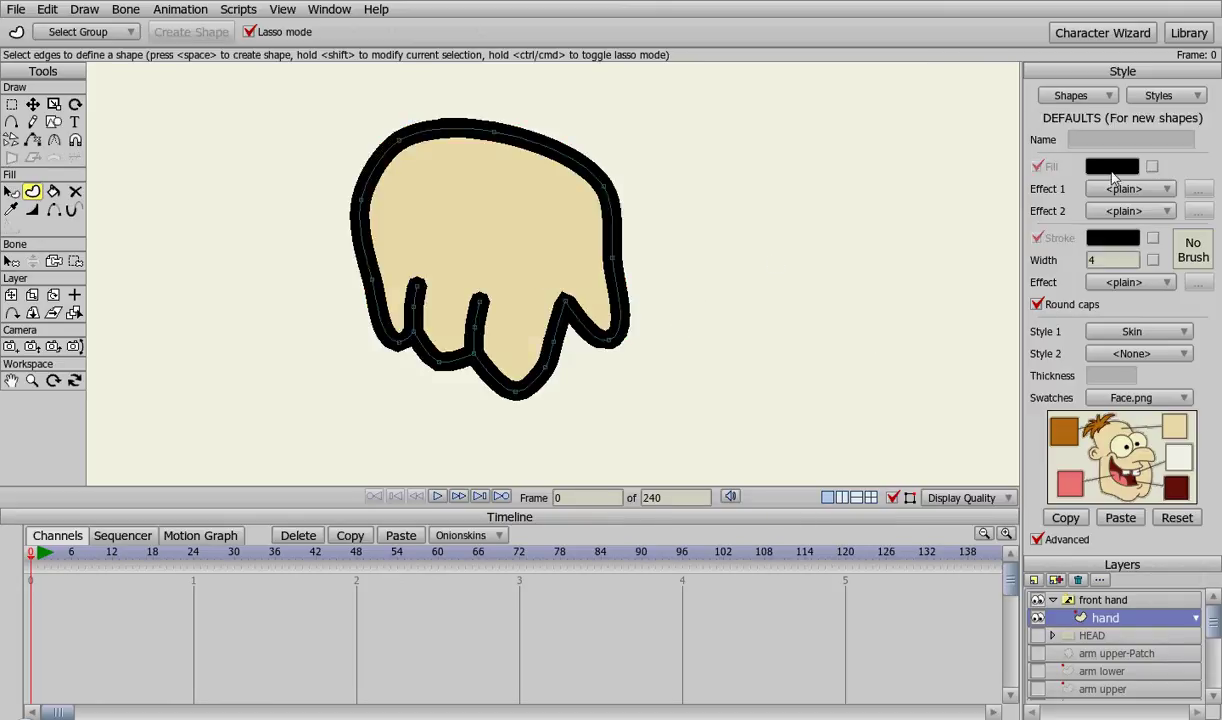
Set the Skin style's stroke width to 1 and return to the defaults for new shapes
left_click(1160, 97)
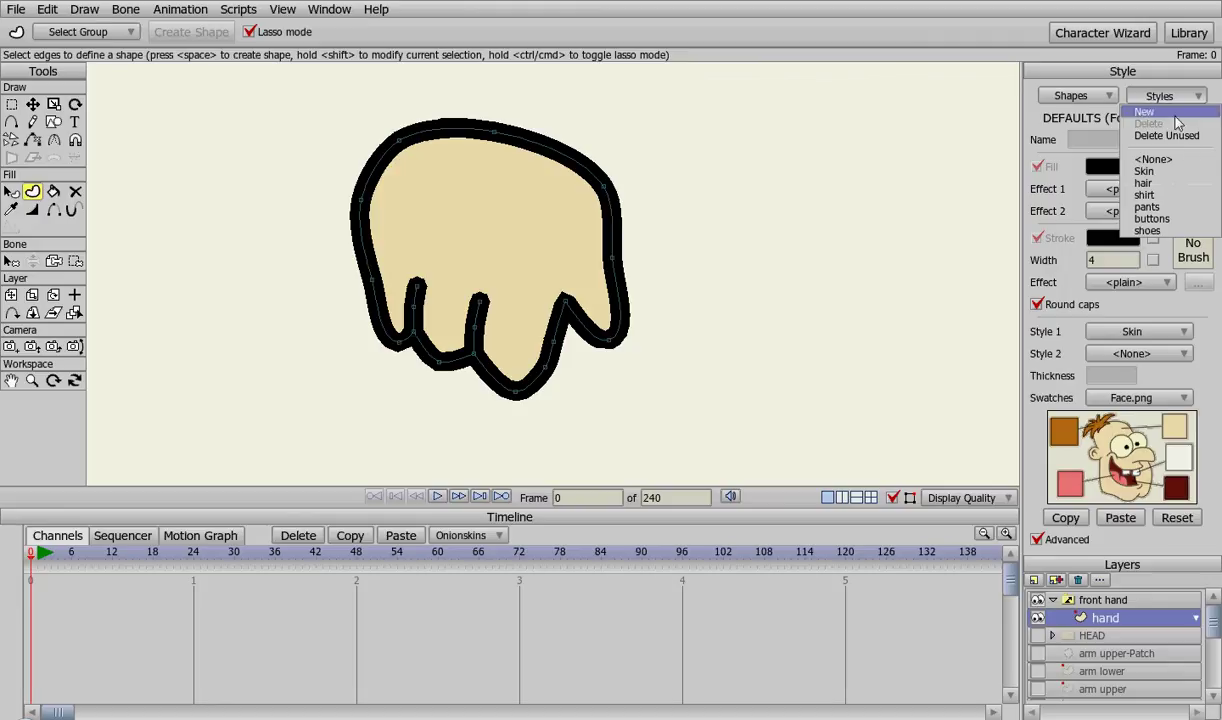
left_click(1186, 171)
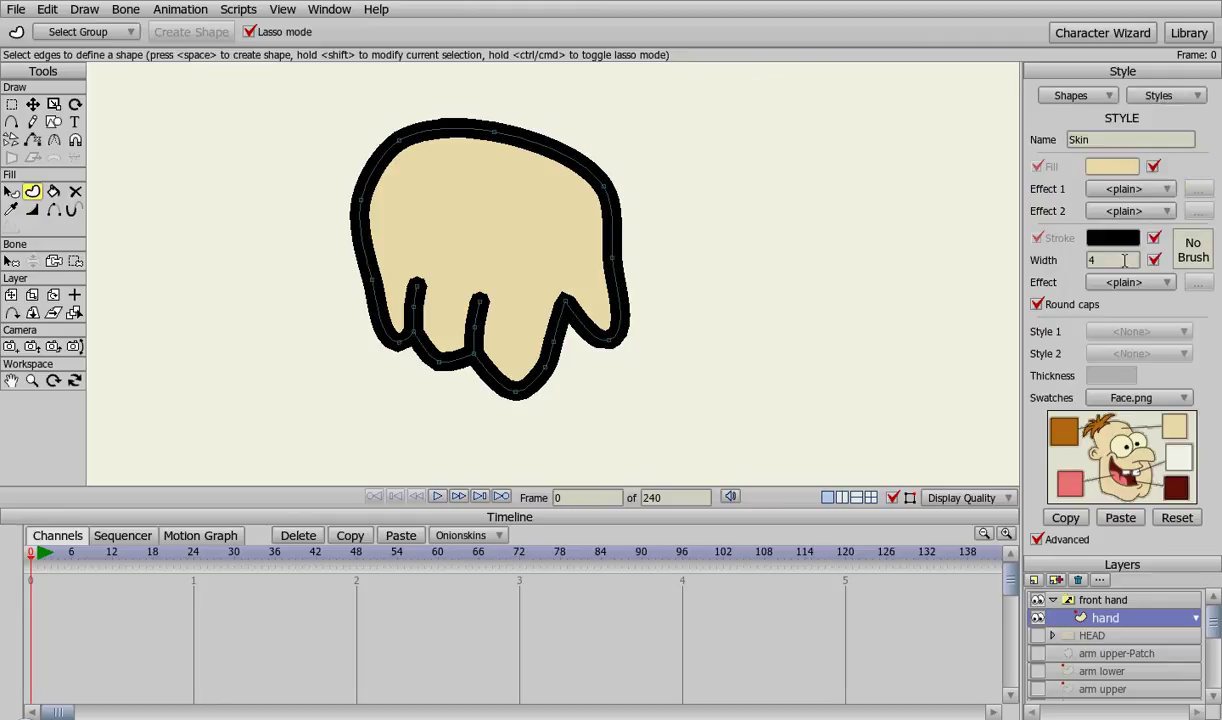
type("1")
key("Return")
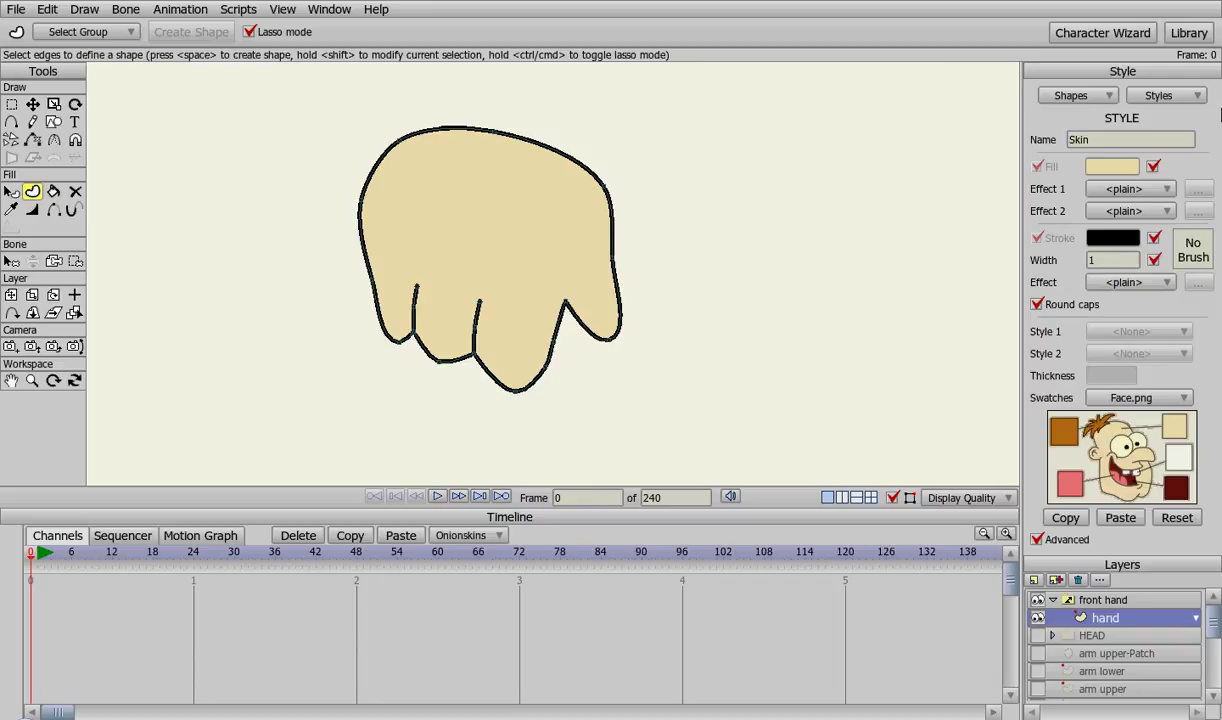
left_click(1162, 96)
left_click(1152, 160)
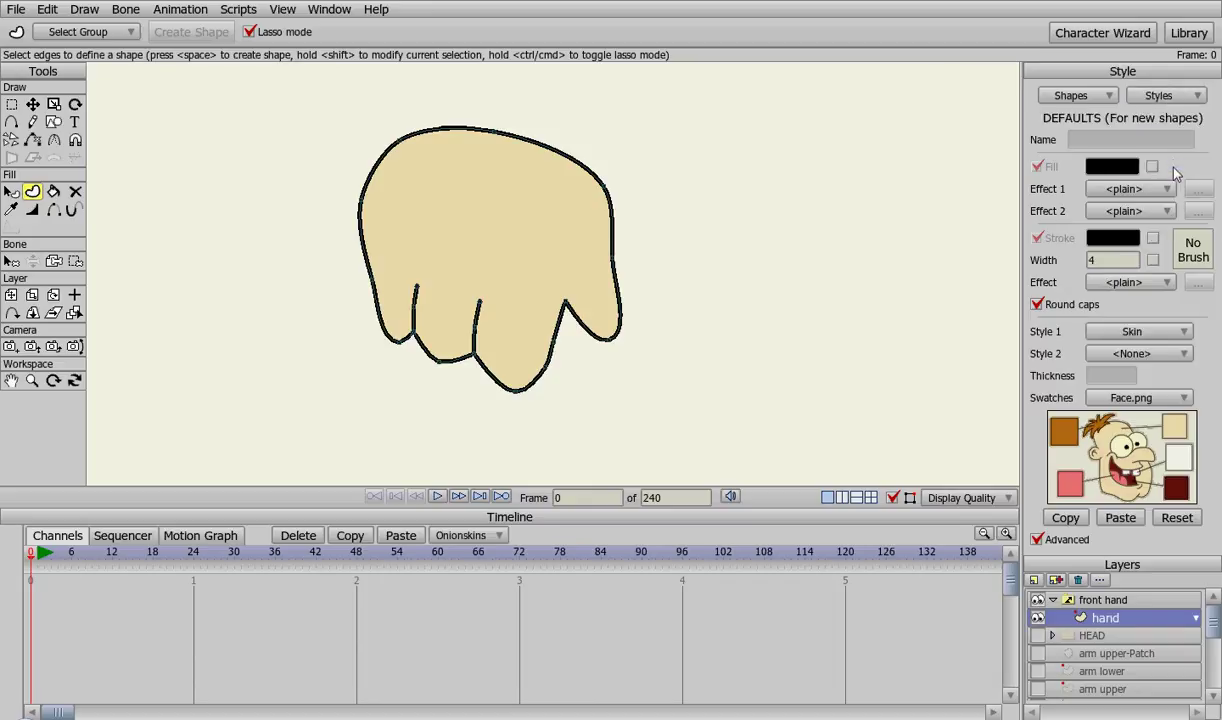
Reposition the points of the finger-separation lines so that the lines curve into the fingertips
key("t")
left_click(482, 356)
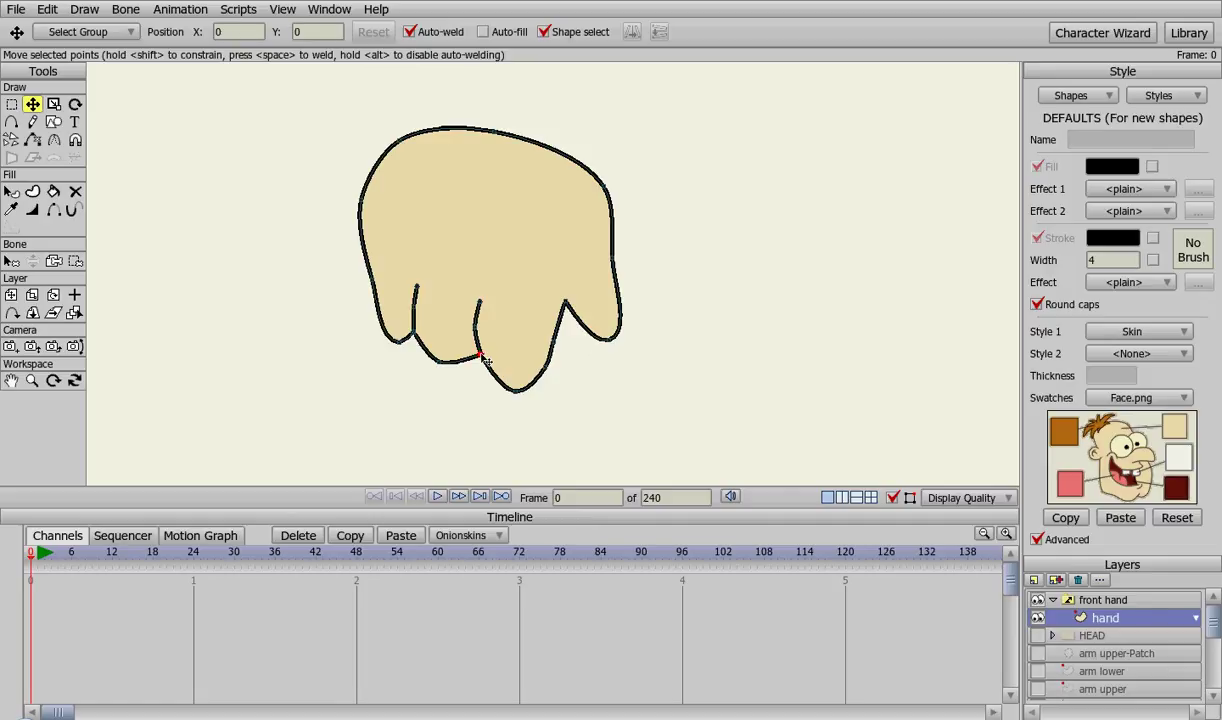
left_click_drag(485, 360, 425, 288)
Hide the advanced style settings and show the layers from HEAD down to back foot
scroll(590, 360, "down", 3)
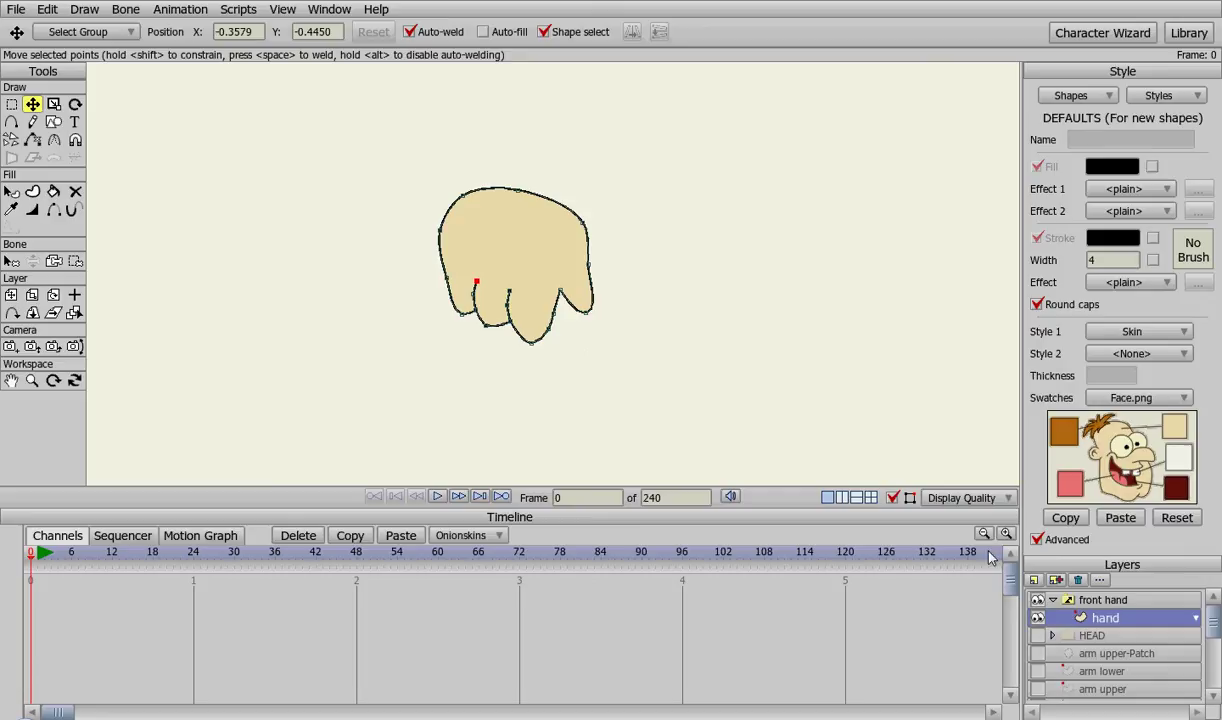
left_click(1037, 539)
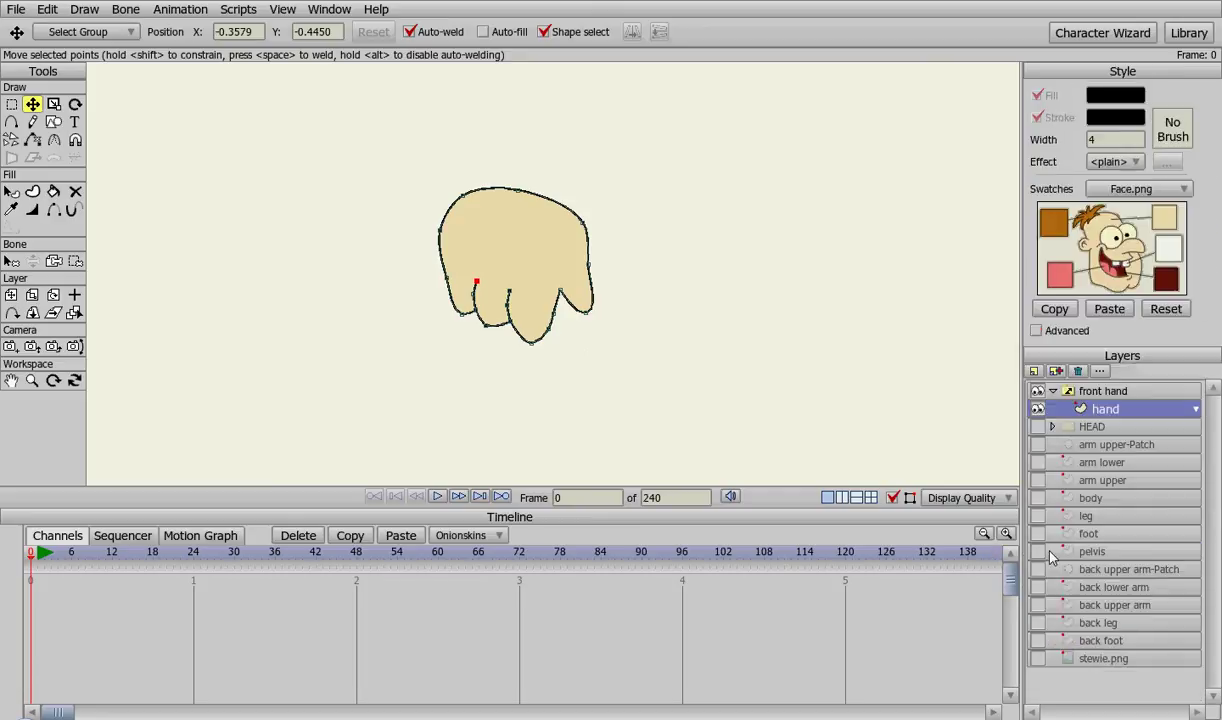
left_click_drag(1036, 434, 1038, 646)
scroll(860, 300, "down", 5)
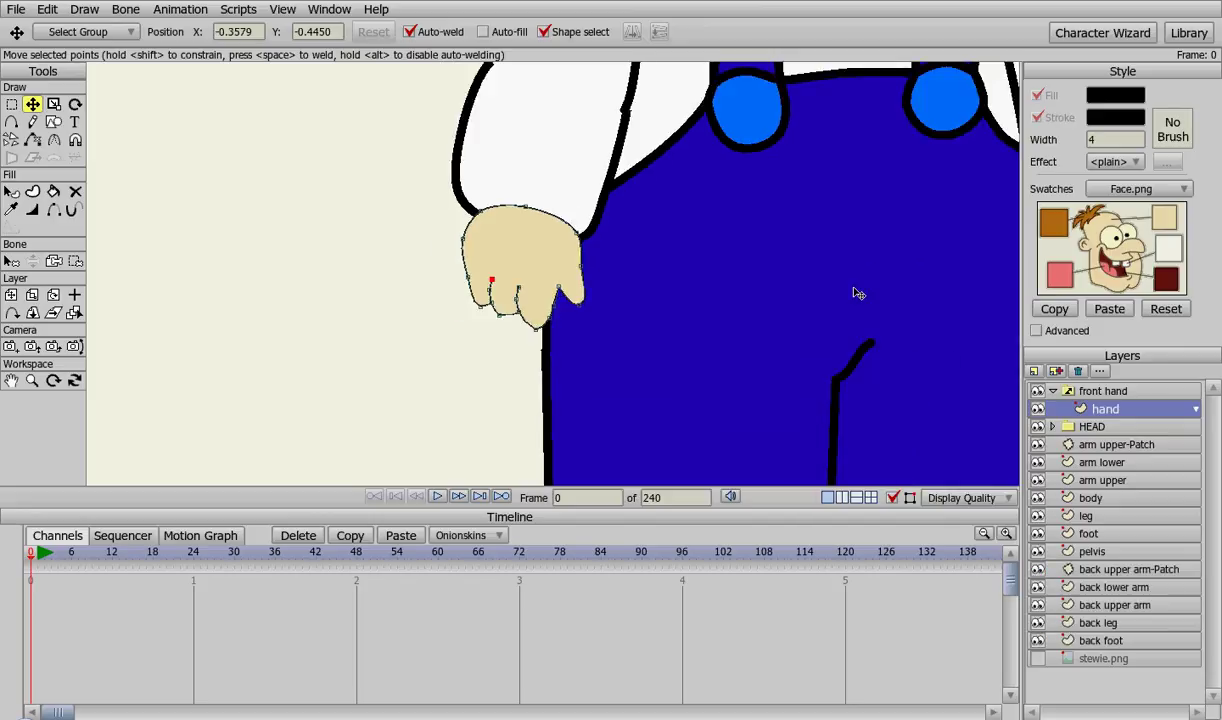
scroll(737, 322, "up", 3)
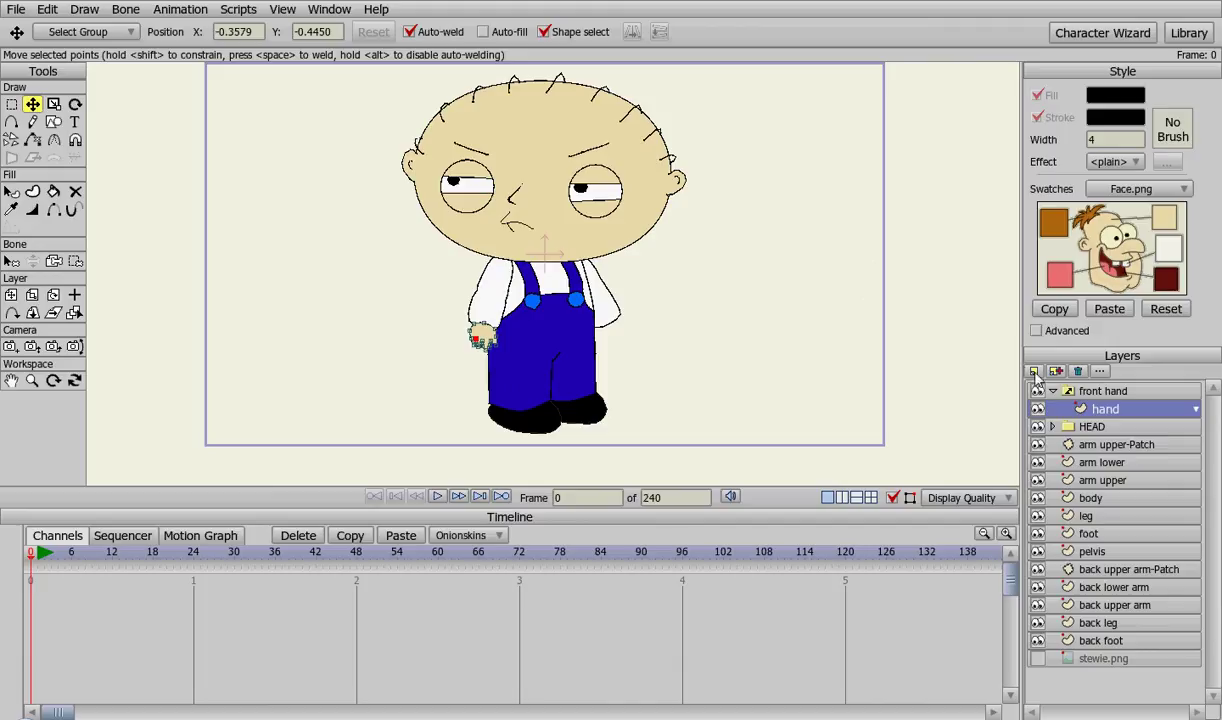
Add a bone layer above the front hand layer and name it stuie
left_click(1065, 391)
left_click(1034, 371)
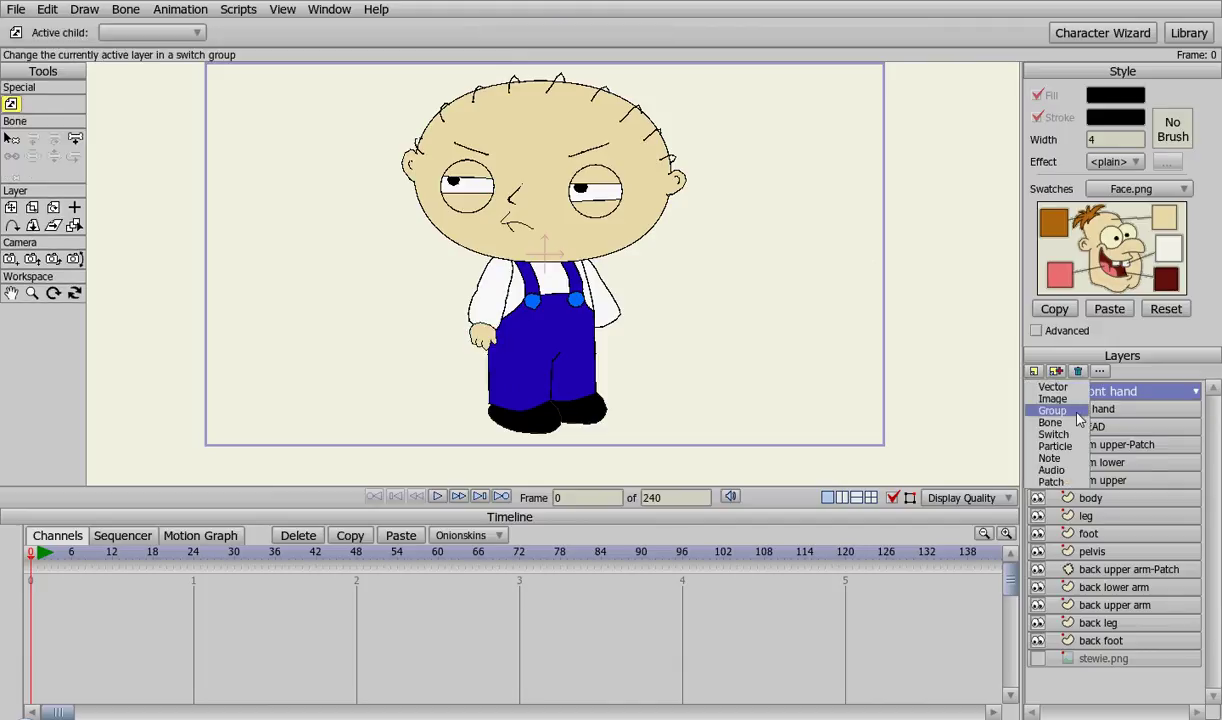
left_click(1076, 425)
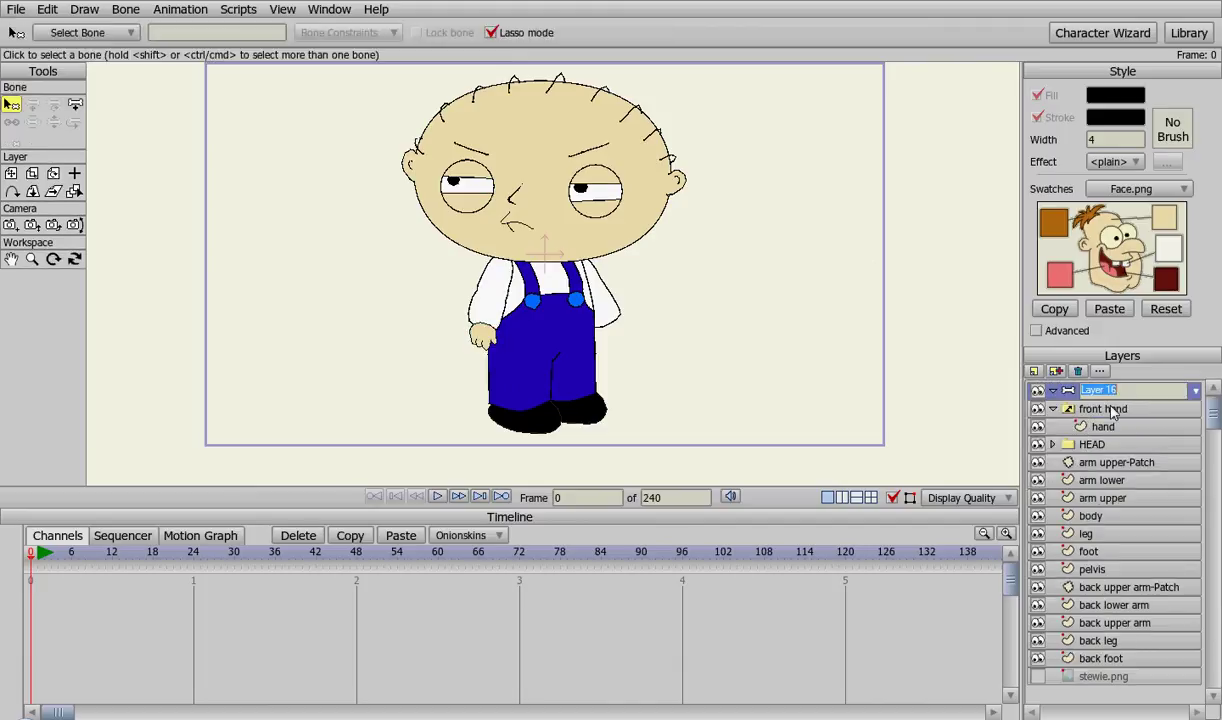
type("S")
key("Return")
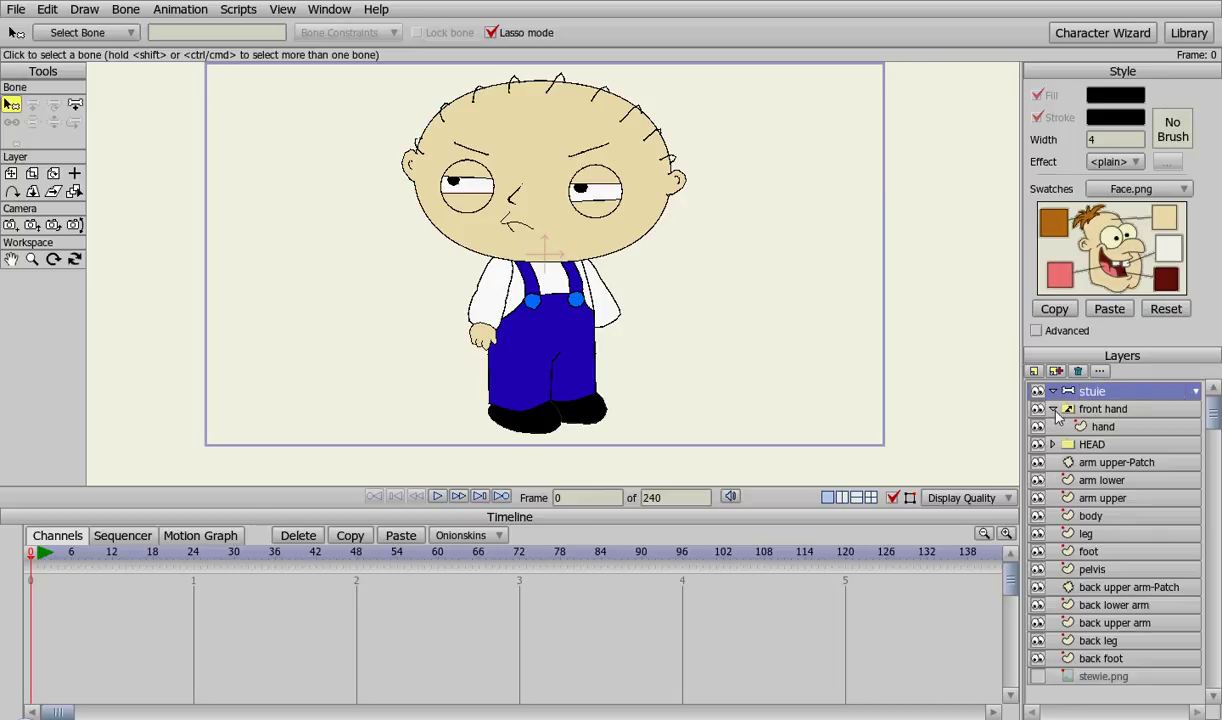
left_click_drag(784, 263, 786, 275)
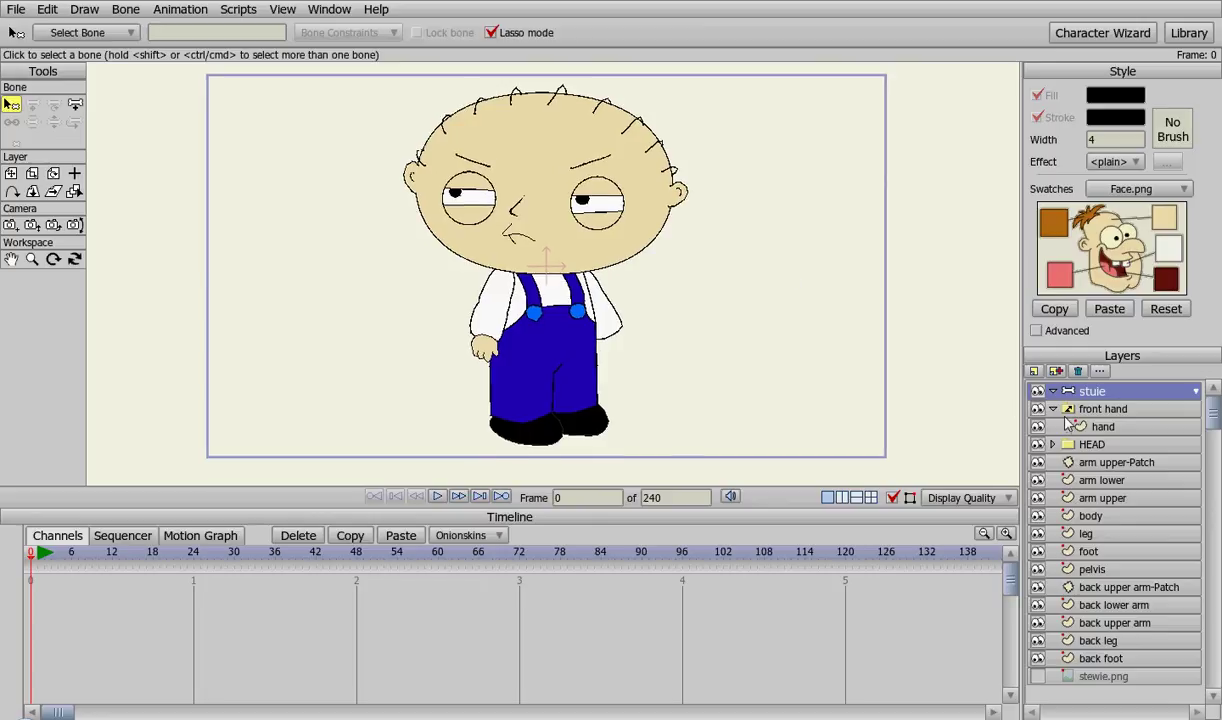
Move all layers from front hand down to back foot into the stuie bone layer and check the grouping
left_click(1108, 410)
left_click_drag(1213, 418, 1213, 500)
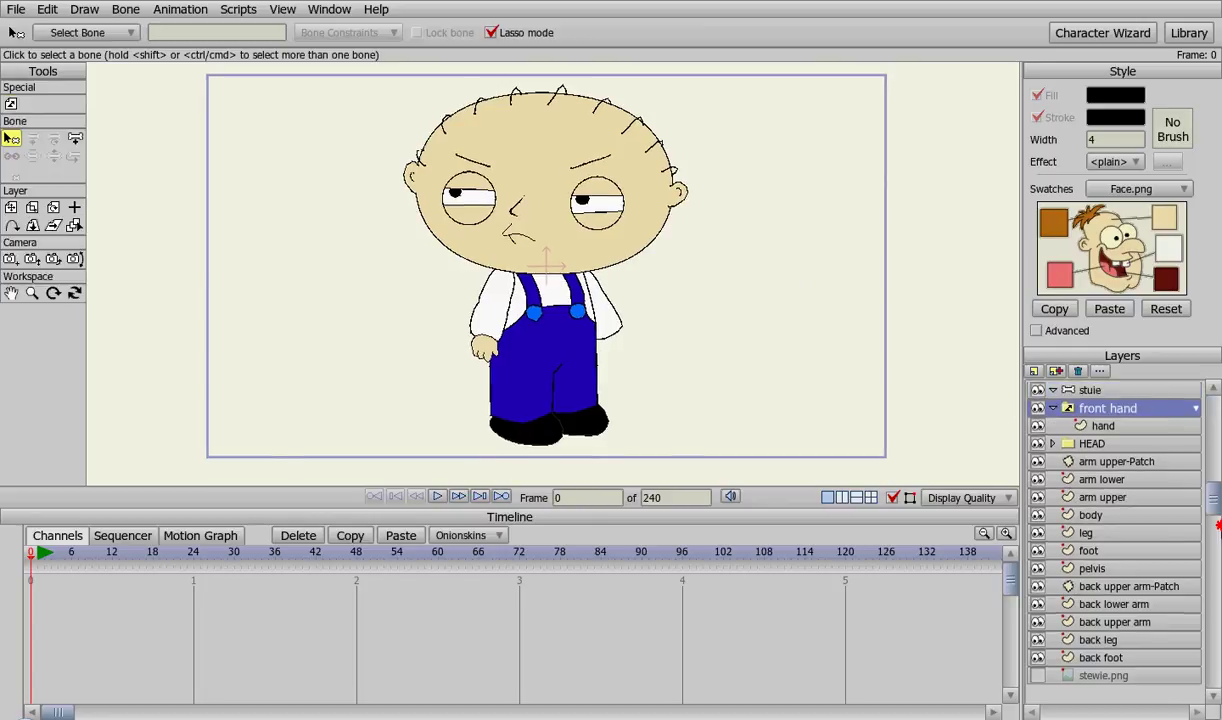
left_click(1100, 658, "shift")
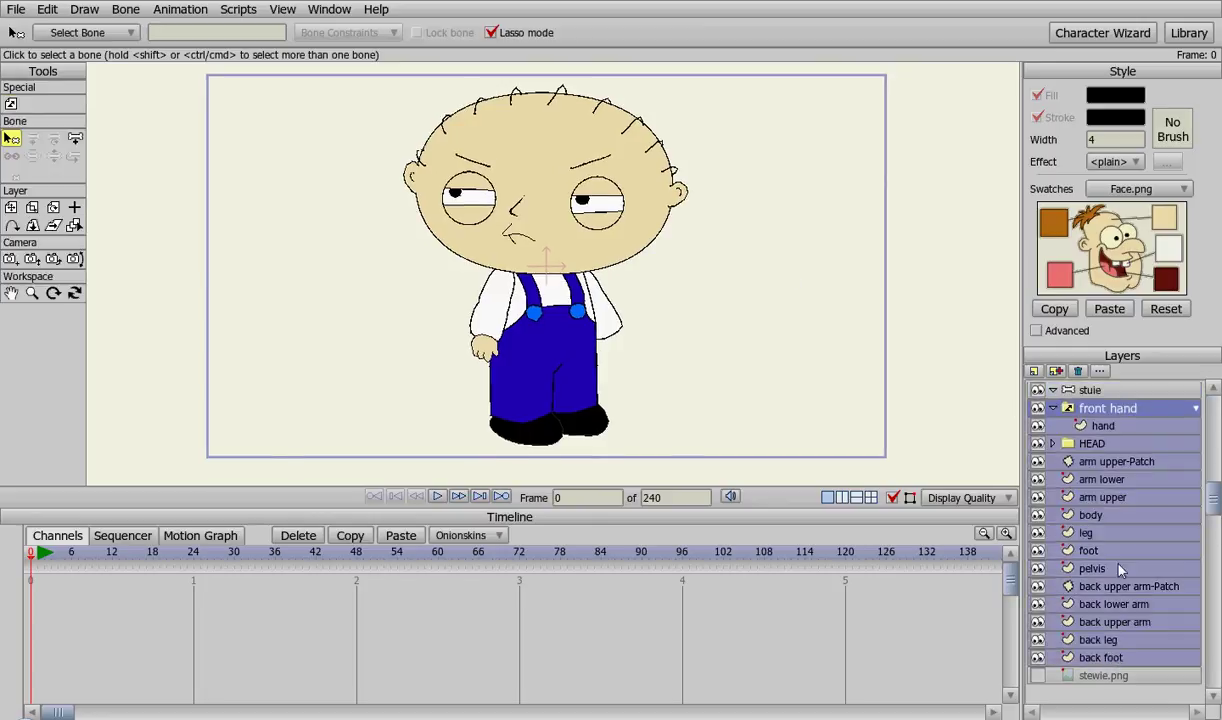
left_click_drag(1122, 422, 1118, 403)
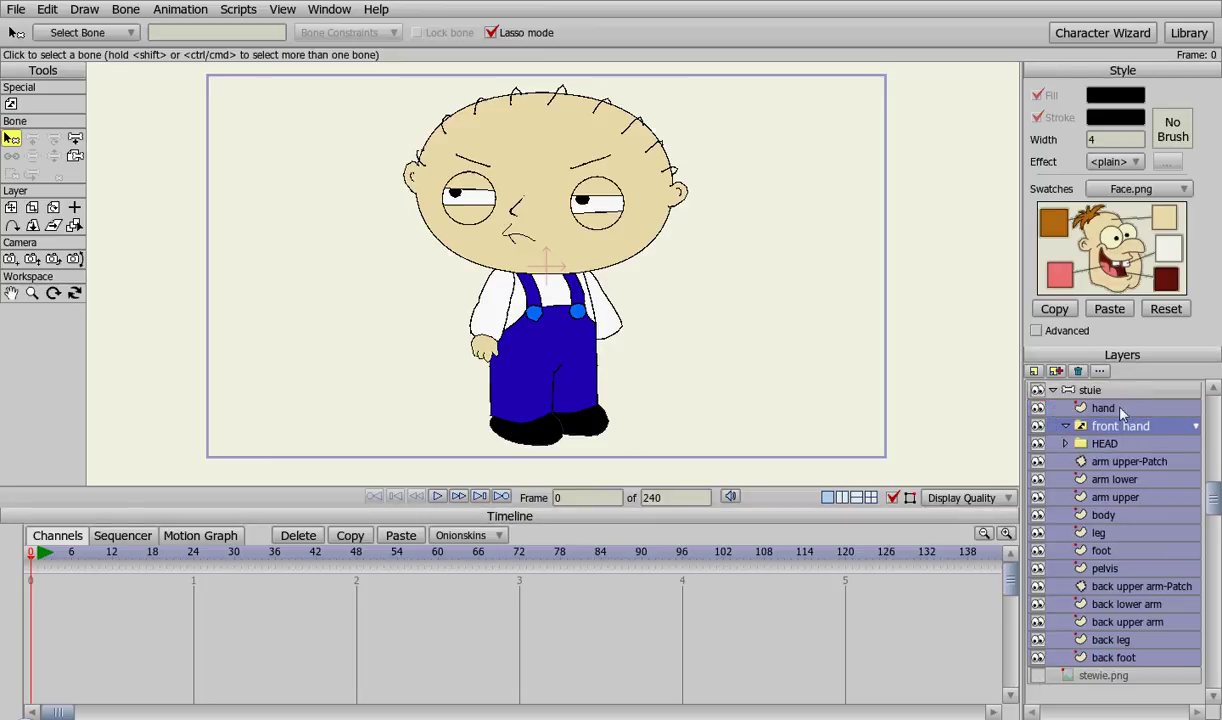
left_click(1052, 390)
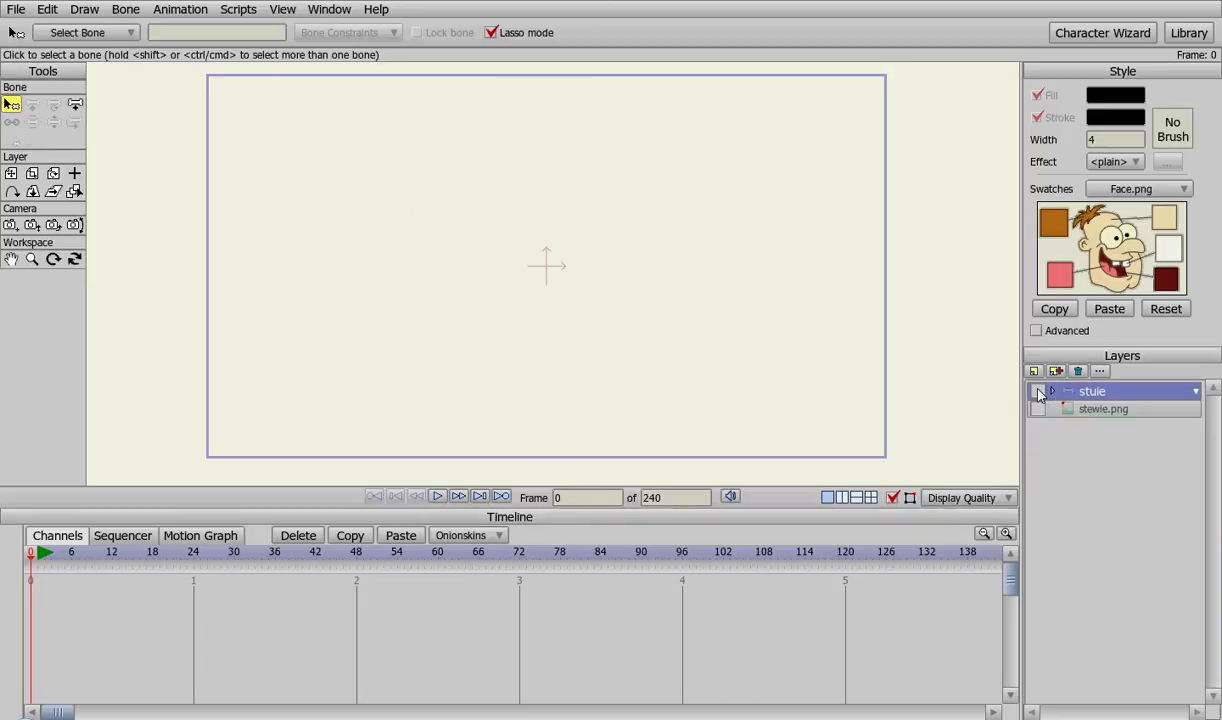
left_click(1052, 391)
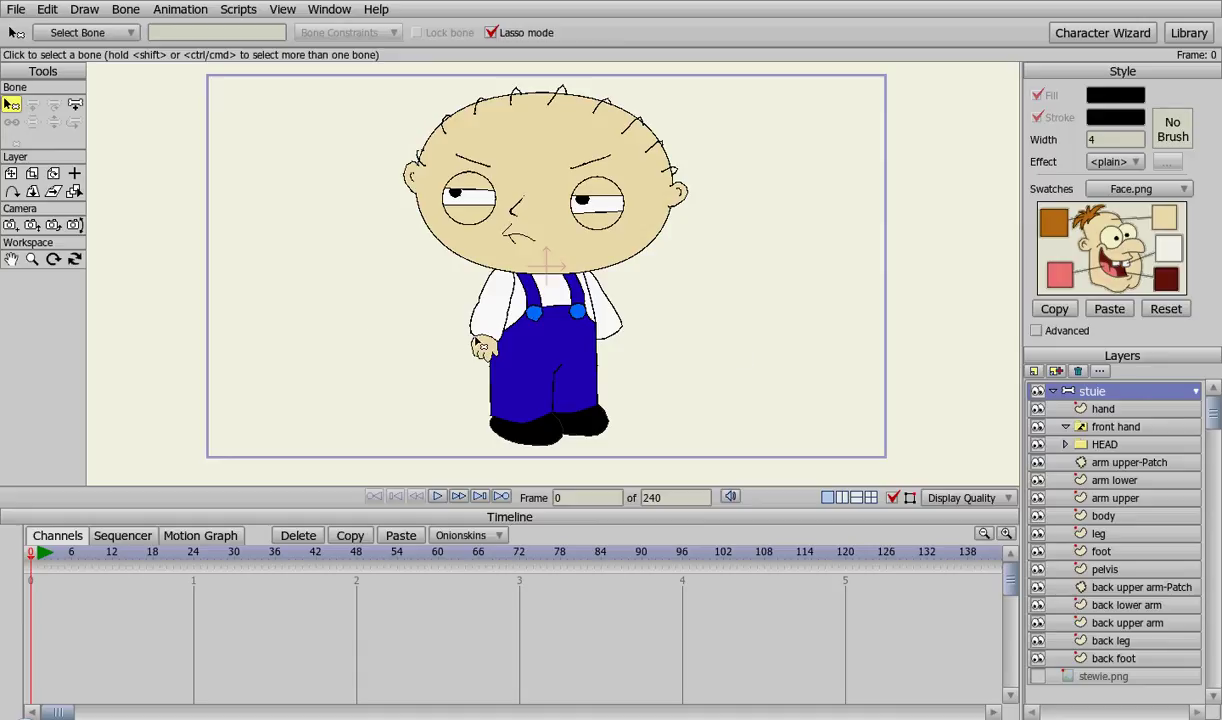
Put the hand layer back inside the front hand switch layer
scroll(485, 341, "up", 2)
scroll(520, 350, "down", 1)
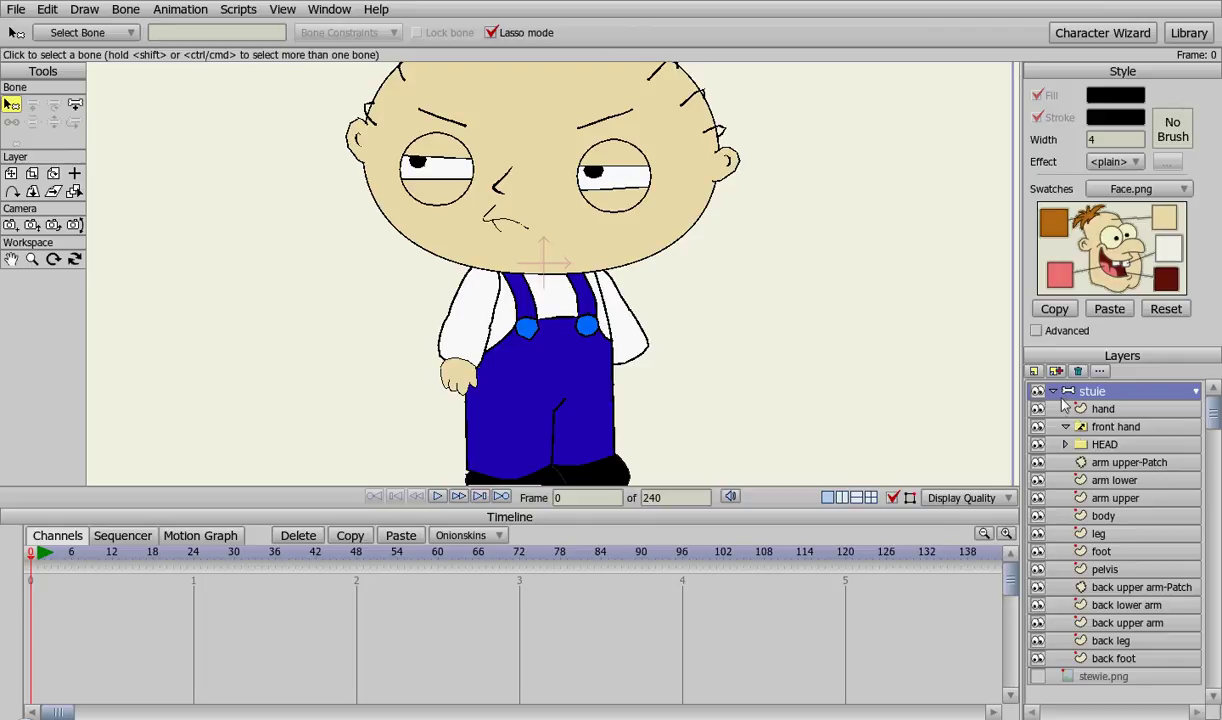
left_click_drag(1066, 408, 1125, 420)
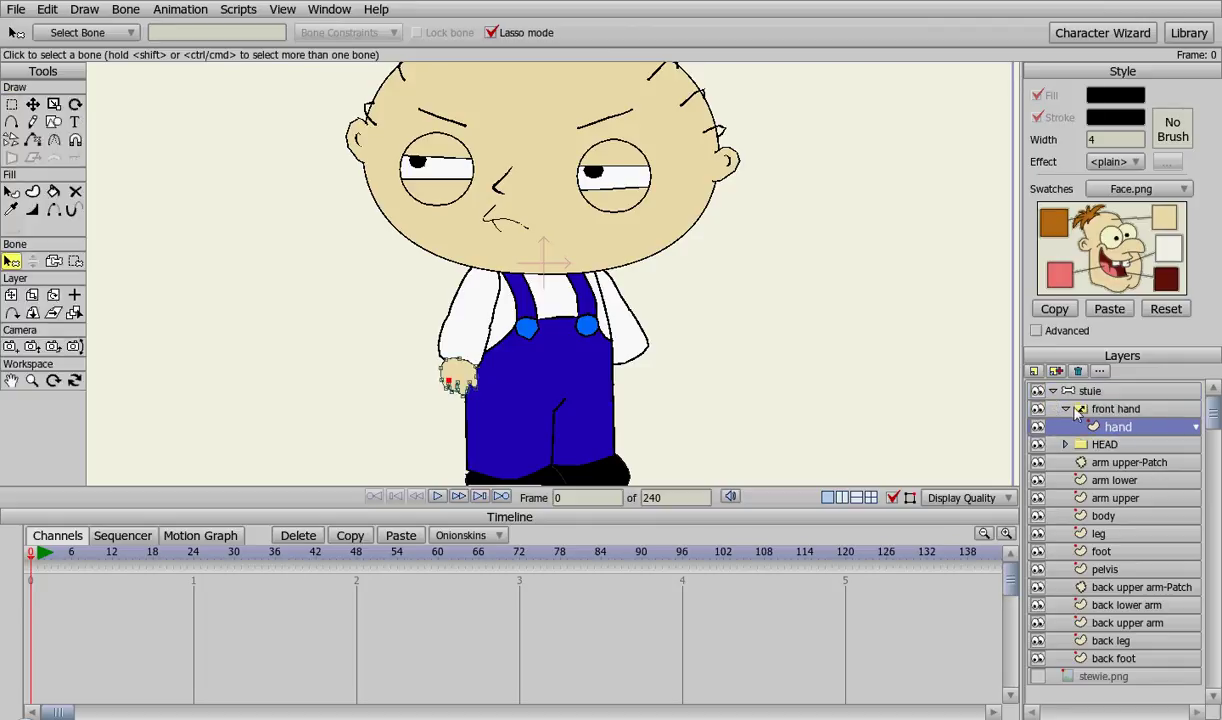
Duplicate the front hand switch layer and rename the copy back hand
left_click(1140, 411)
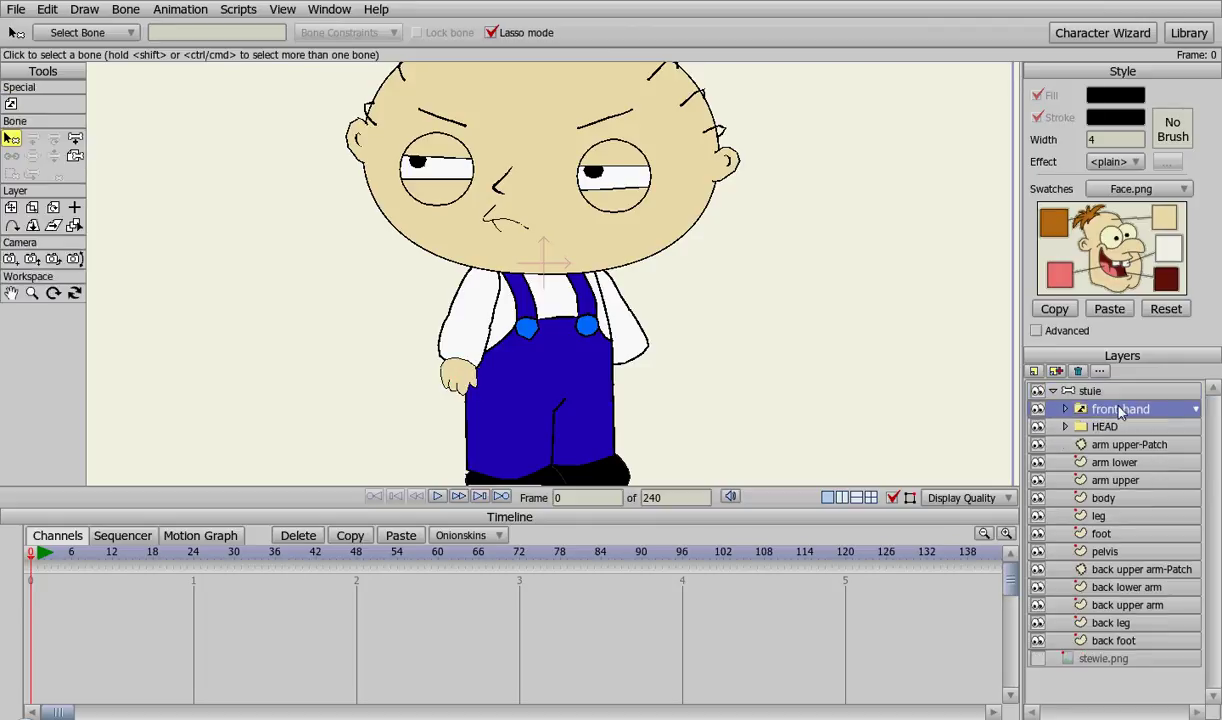
left_click(1056, 371)
double_click(1117, 408)
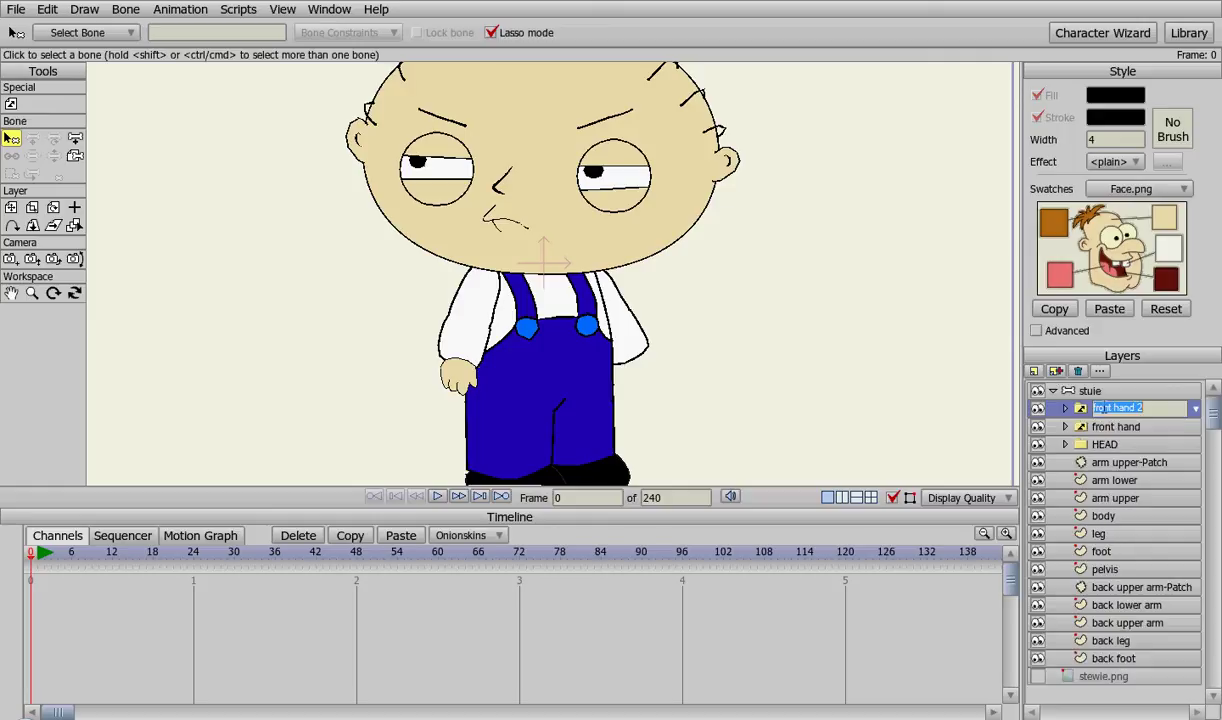
type("back hand")
key("Return")
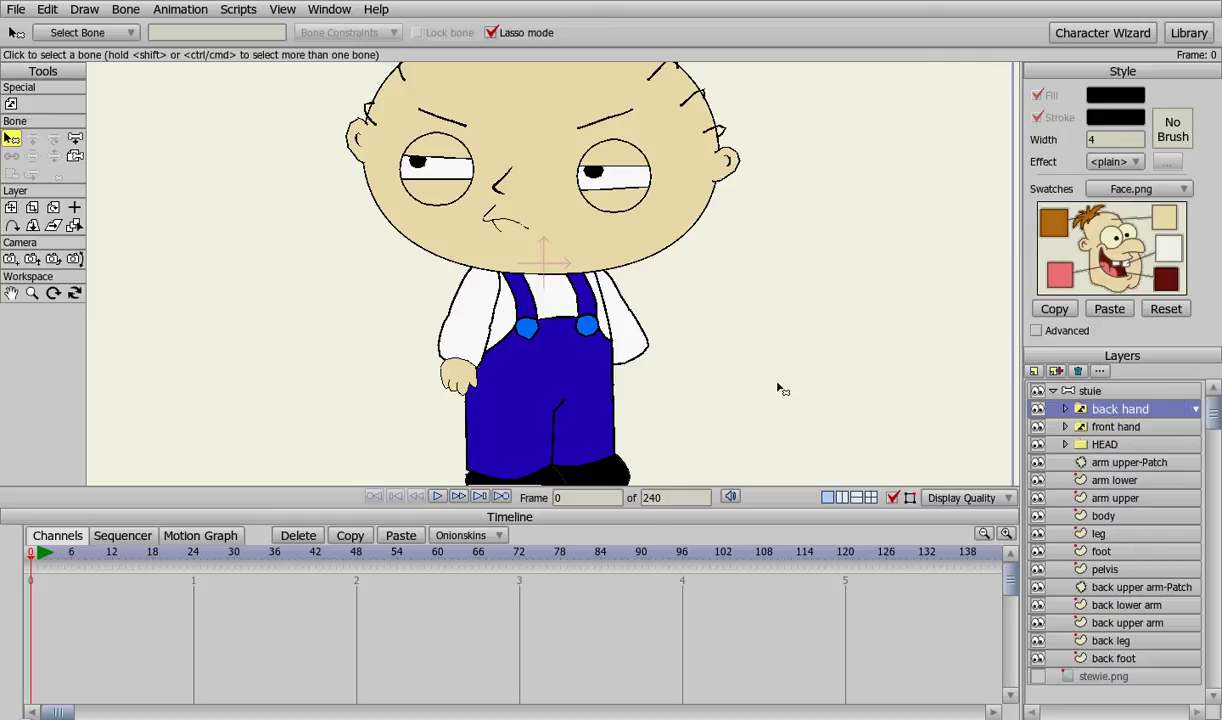
Flip the hand layer inside back hand horizontally and place it at the end of the back arm's sleeve
left_click(1065, 409)
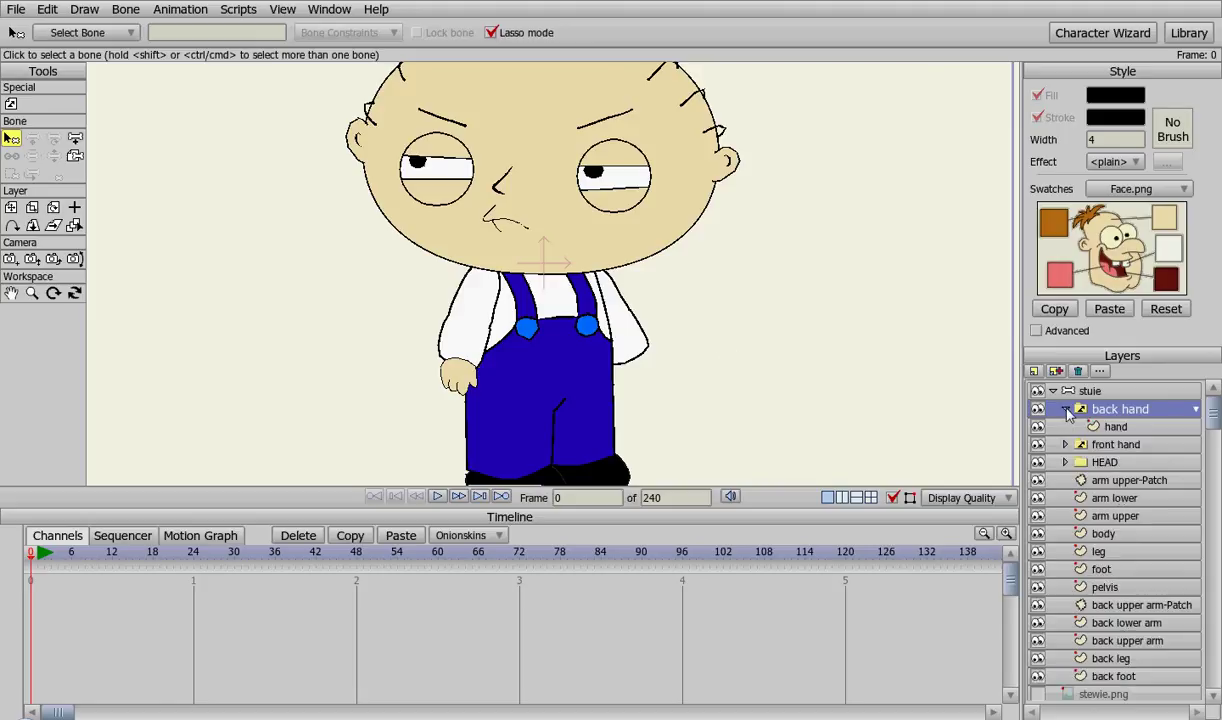
left_click(1115, 428)
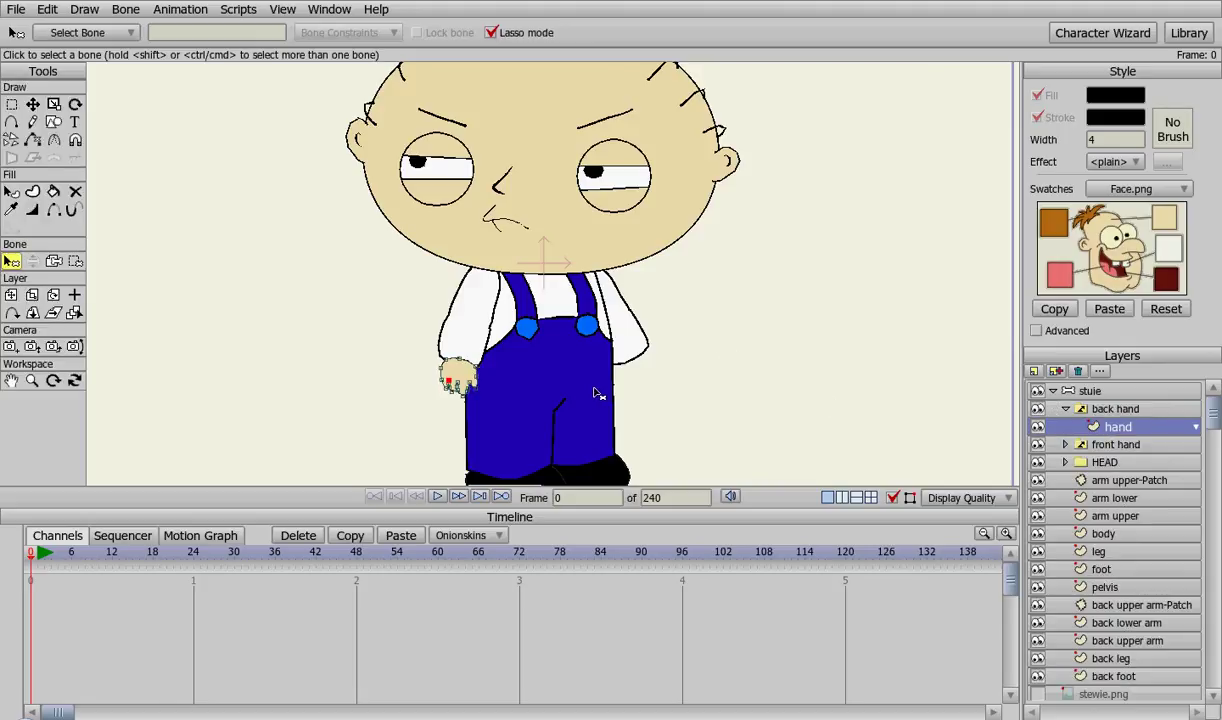
key("t")
left_click_drag(455, 375, 652, 378)
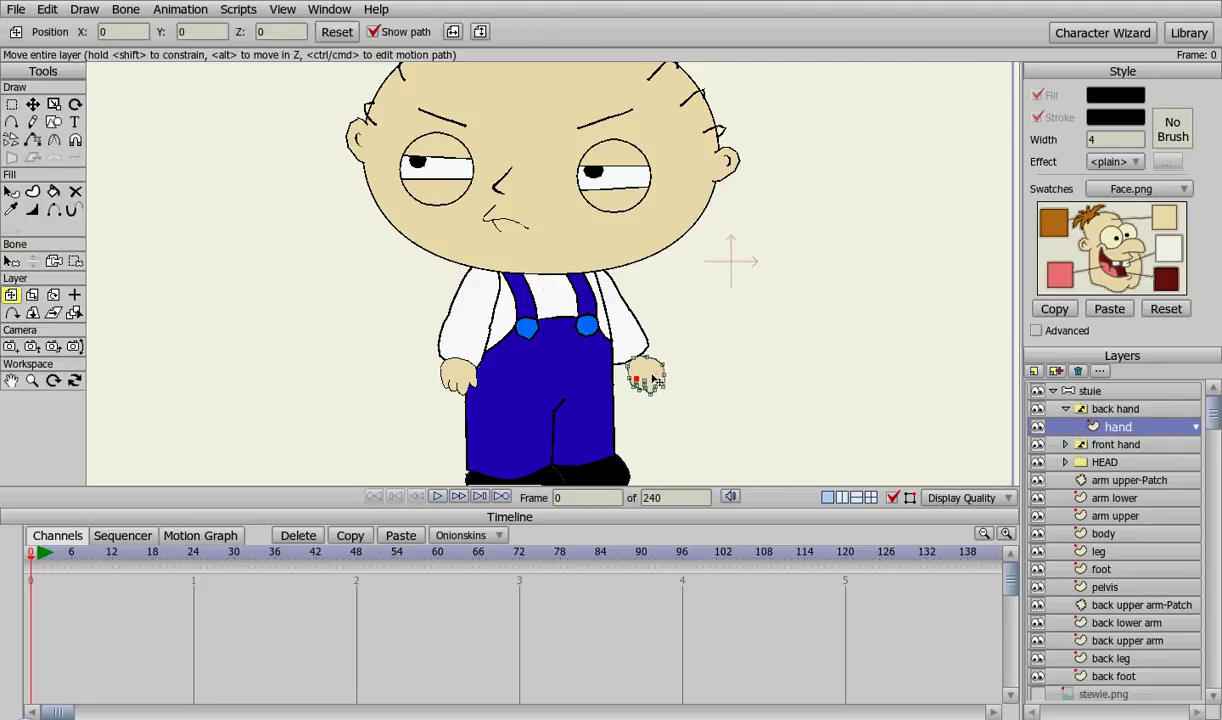
scroll(614, 396, "up", 5)
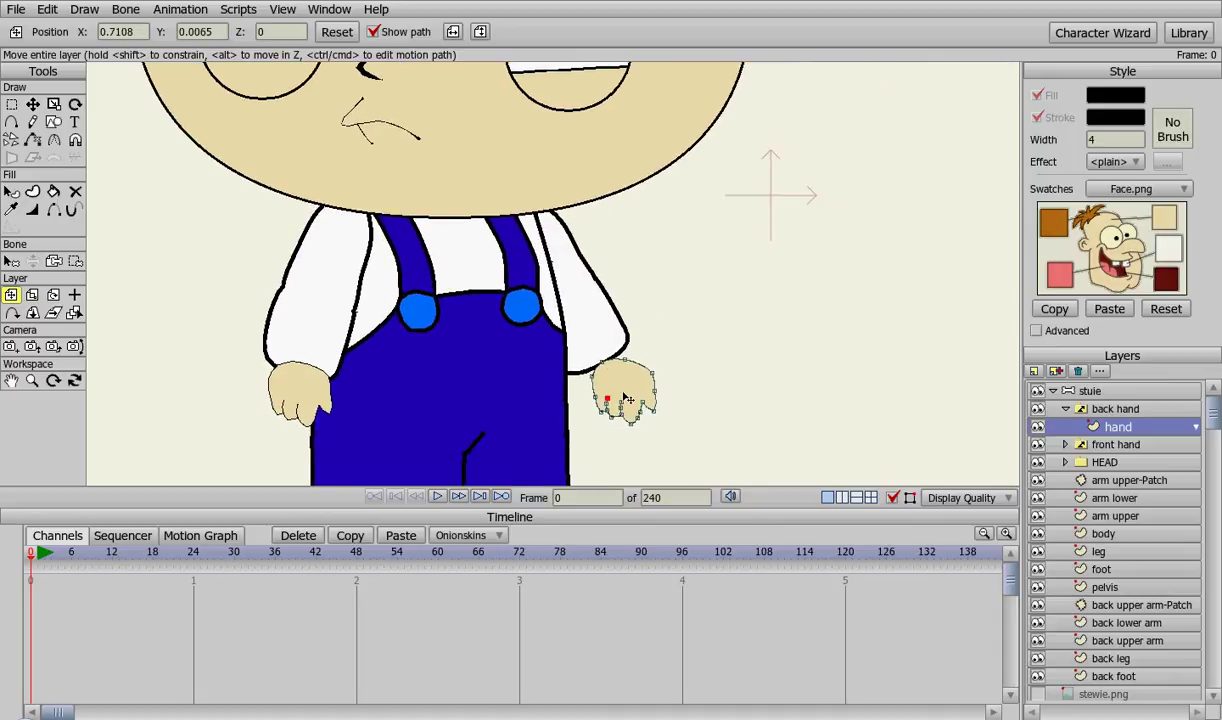
left_click(453, 32)
left_click_drag(926, 397, 604, 402)
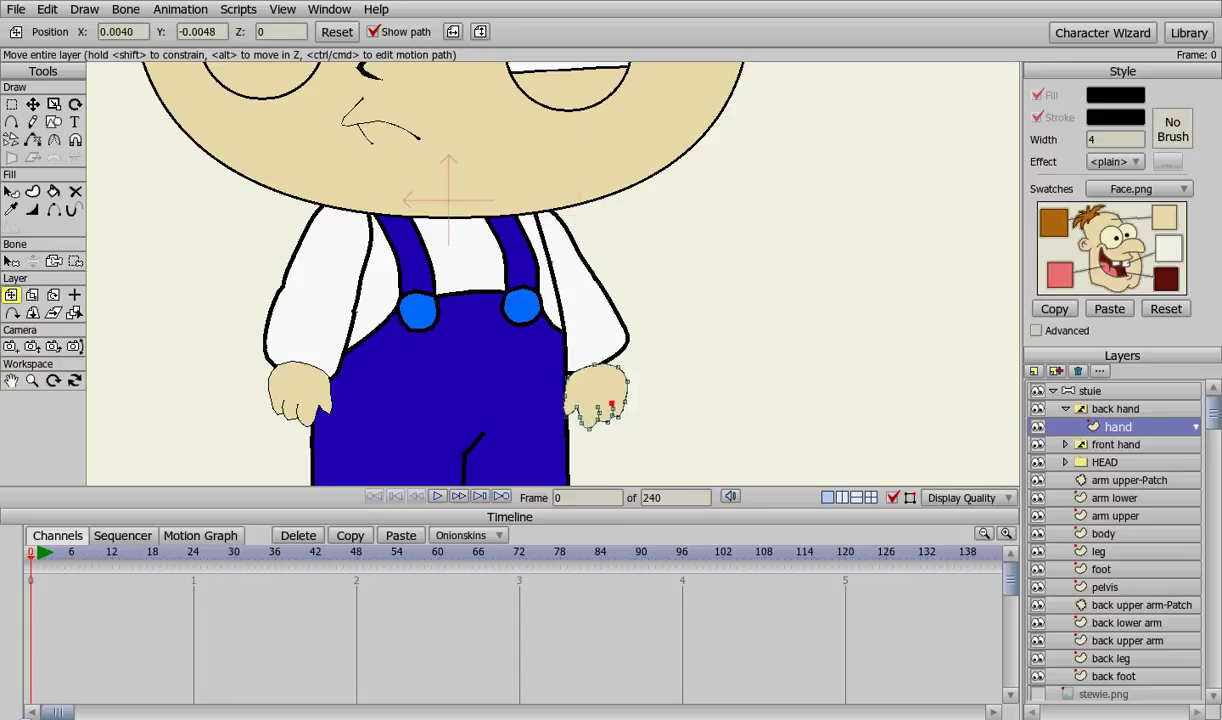
Flip the back hand's hand layer vertically and move it down beside the end of the back sleeve
left_click(481, 33)
scroll(617, 194, "down", 5)
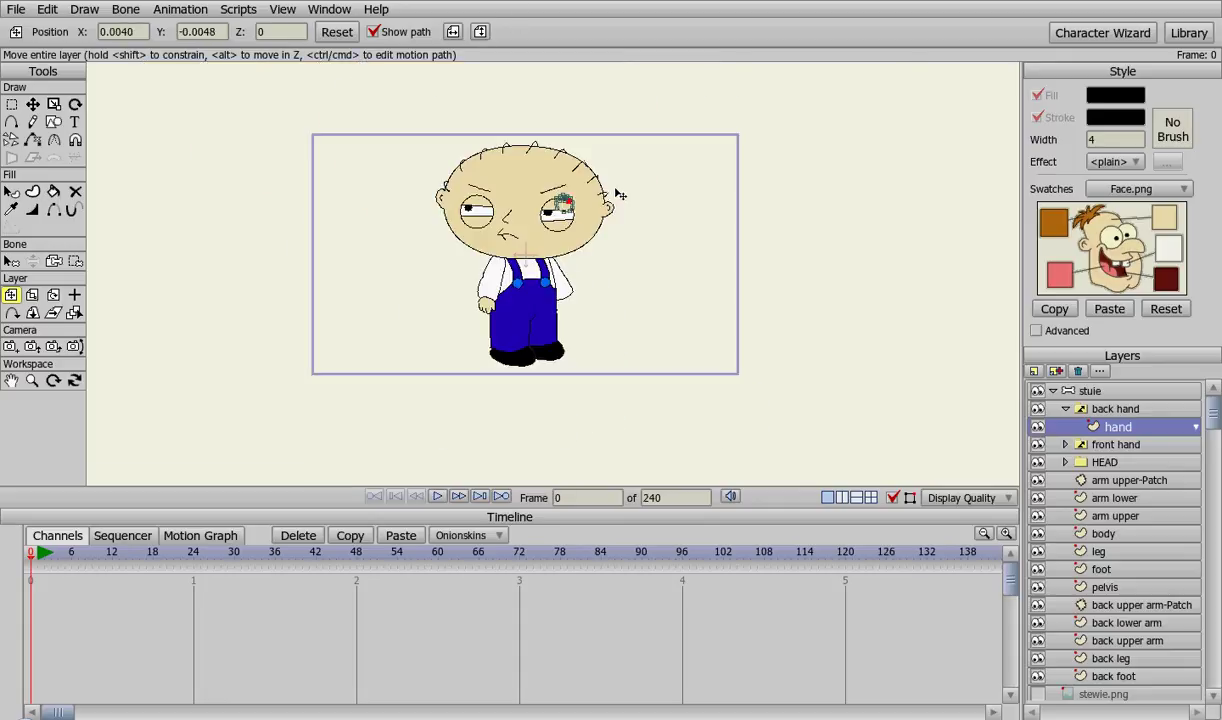
left_click_drag(563, 205, 568, 310)
scroll(680, 310, "up", 2)
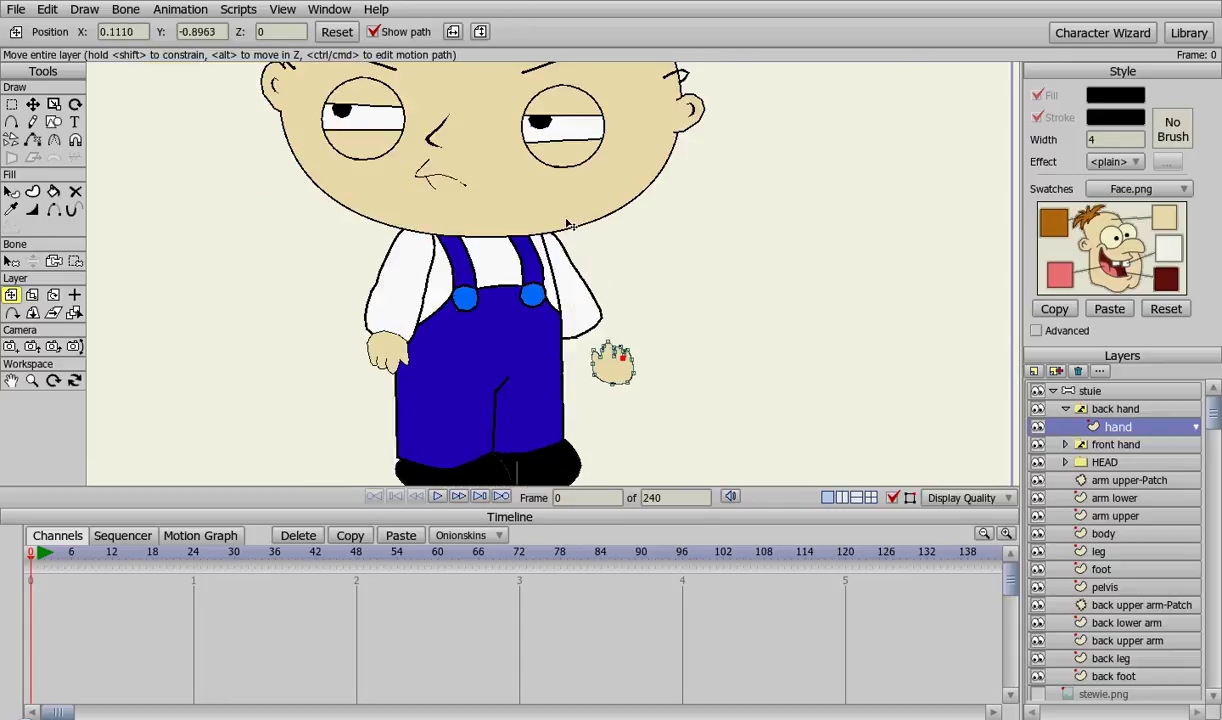
scroll(695, 293, "up", 3)
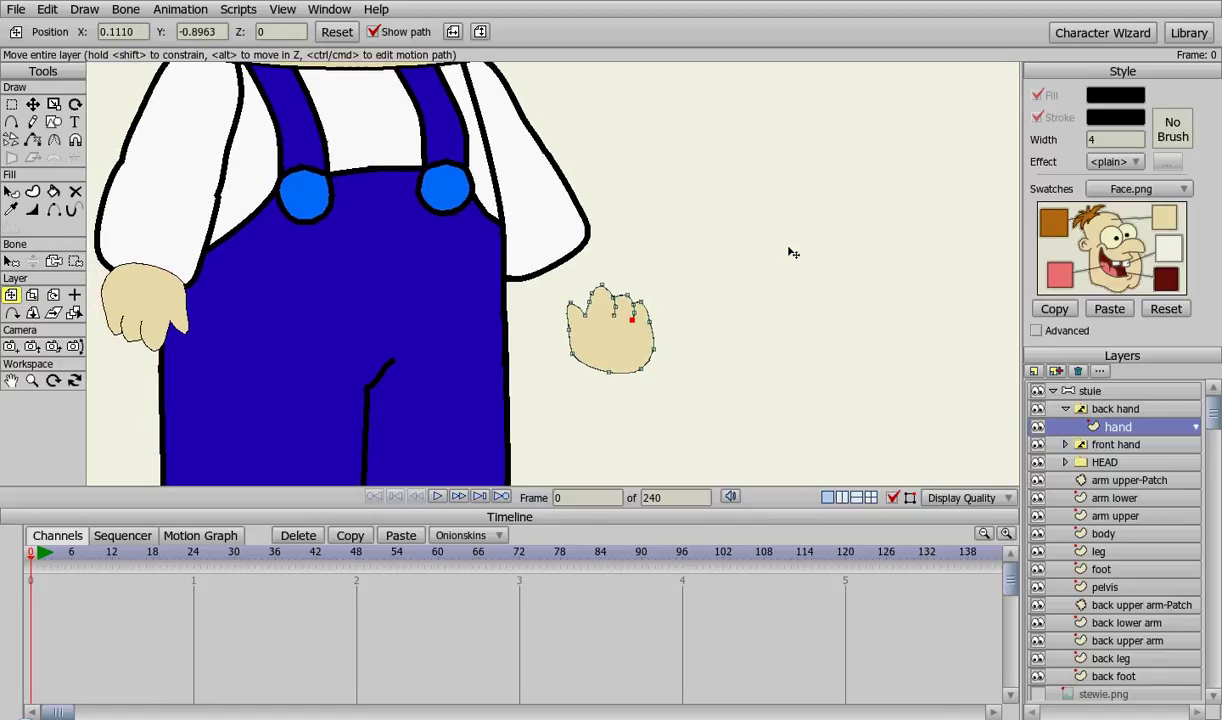
Rotate the hand layer inside back hand so its fingers point downward and the thumb faces away from the body
key("r")
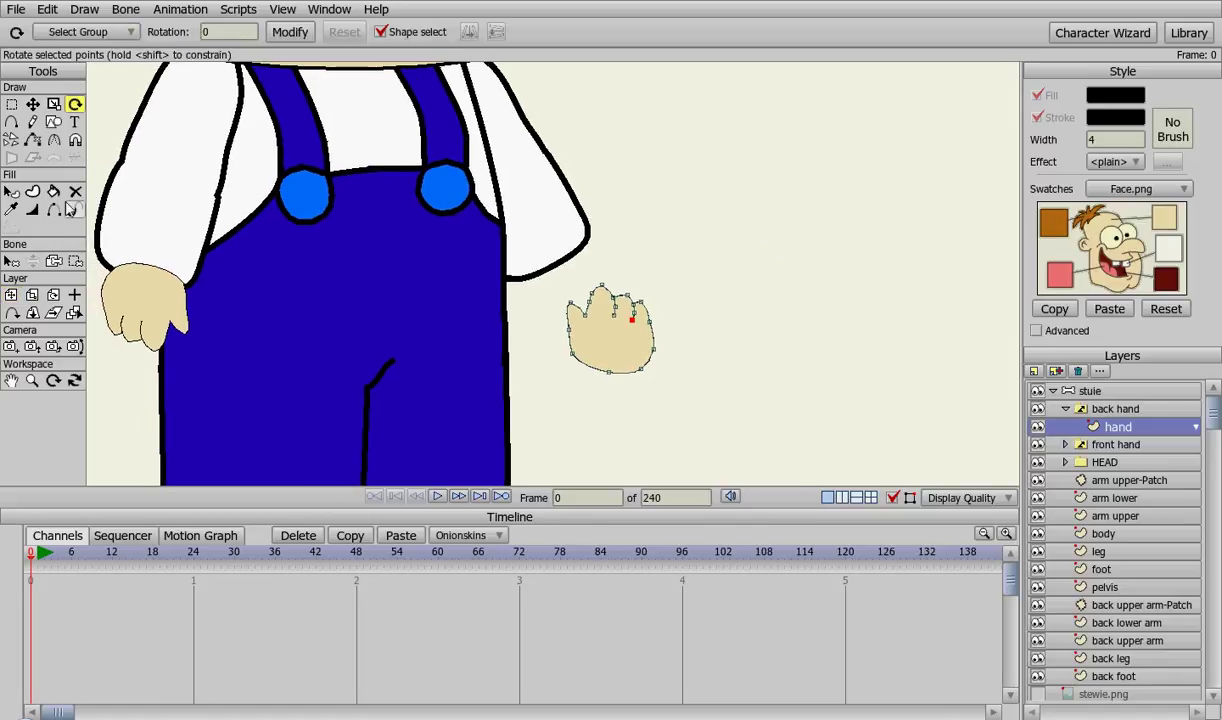
left_click(74, 297)
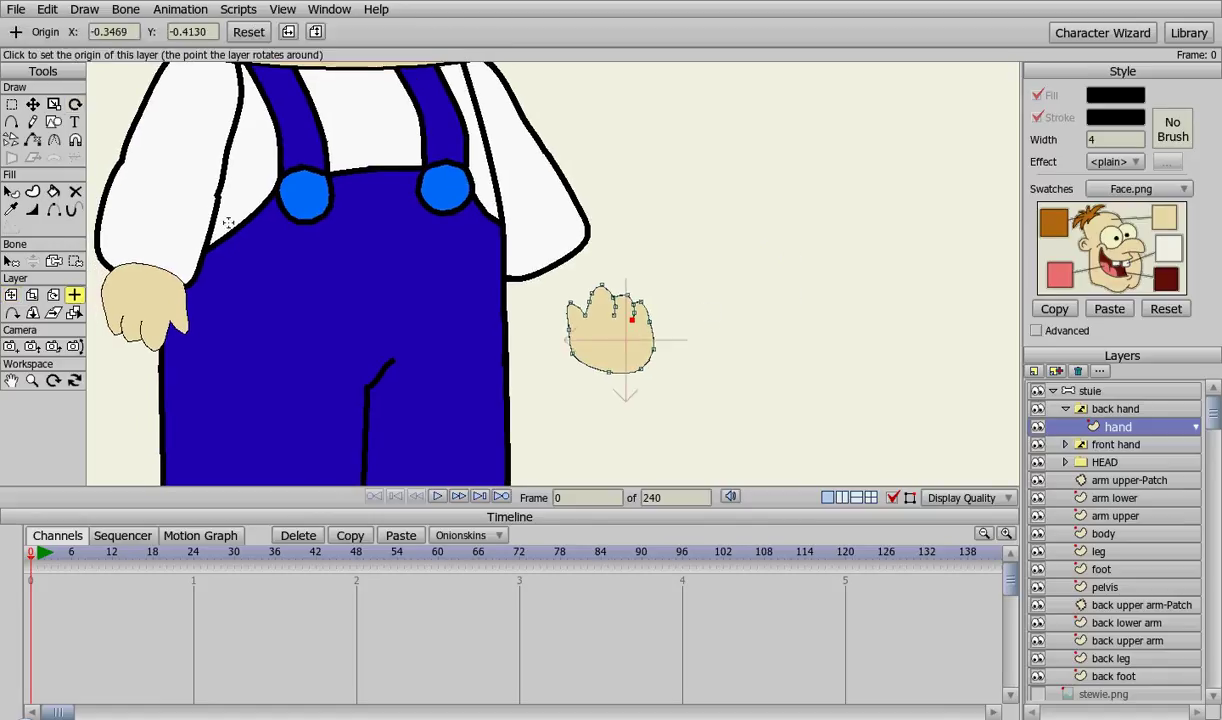
key("r")
left_click_drag(617, 320, 548, 390)
key("t")
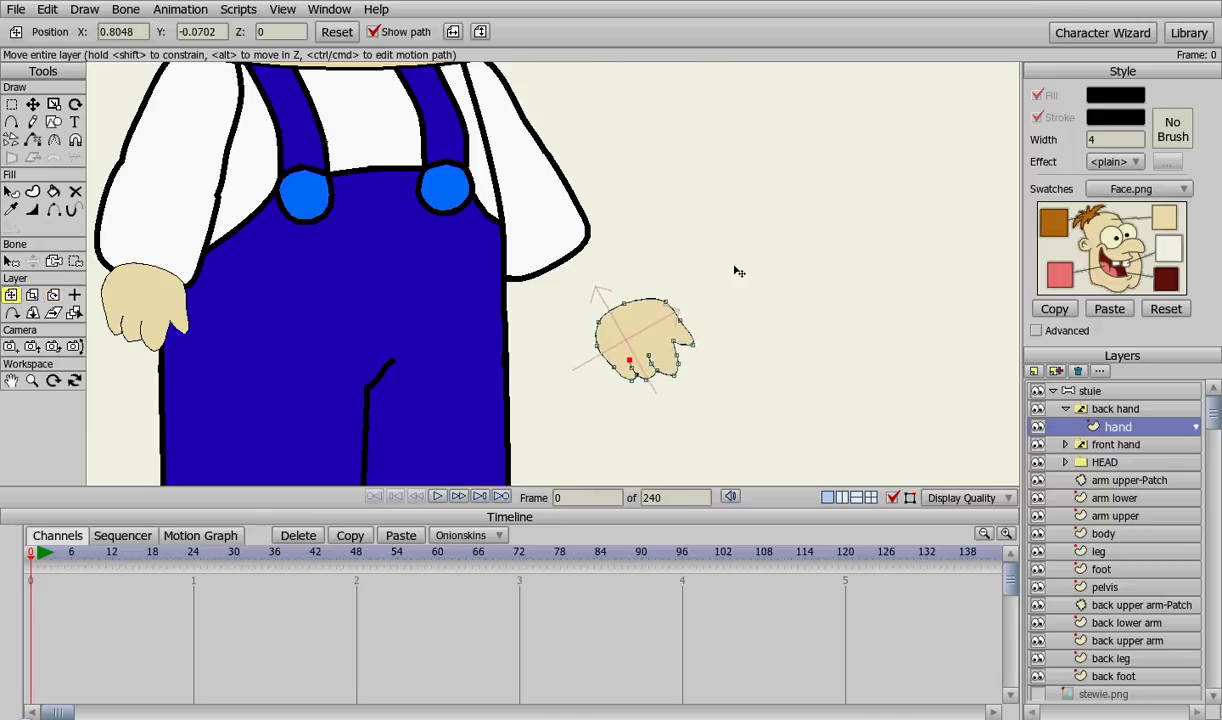
Move the rotated hand onto the end of the back arm's sleeve, fine-tune its position, and collapse the back hand layer
left_click_drag(646, 352, 574, 295)
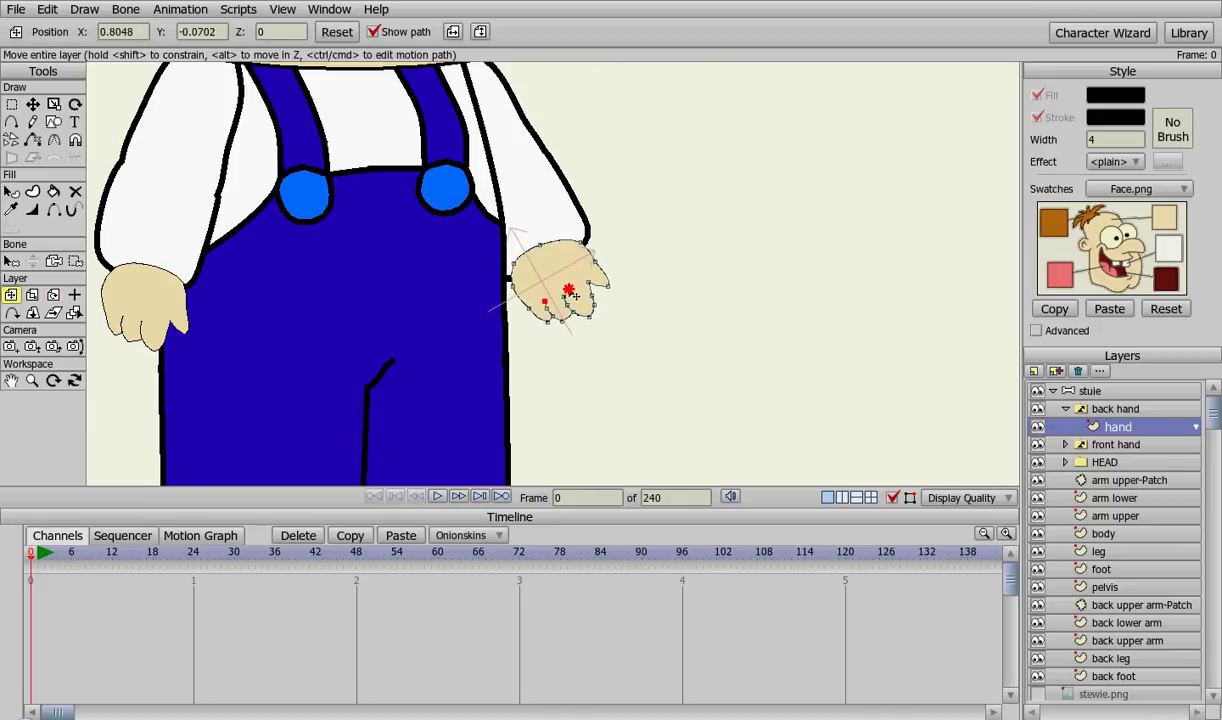
scroll(742, 311, "down", 2)
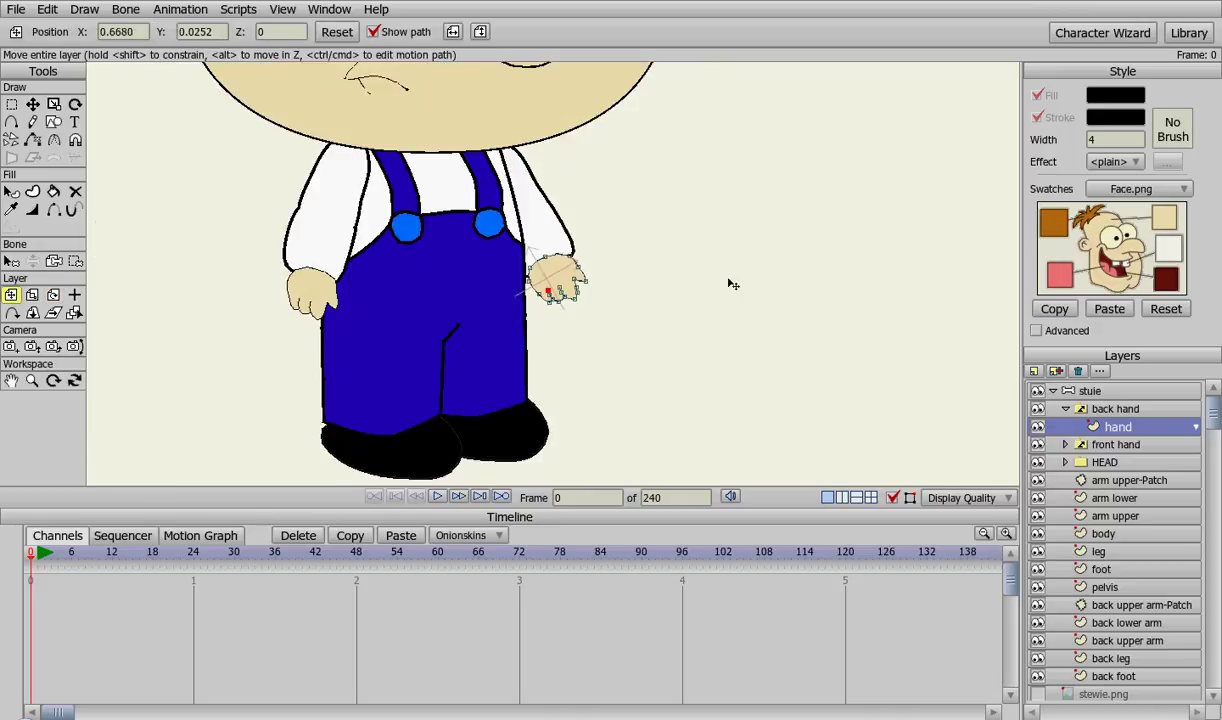
scroll(731, 283, "down", 2)
left_click_drag(541, 277, 539, 279)
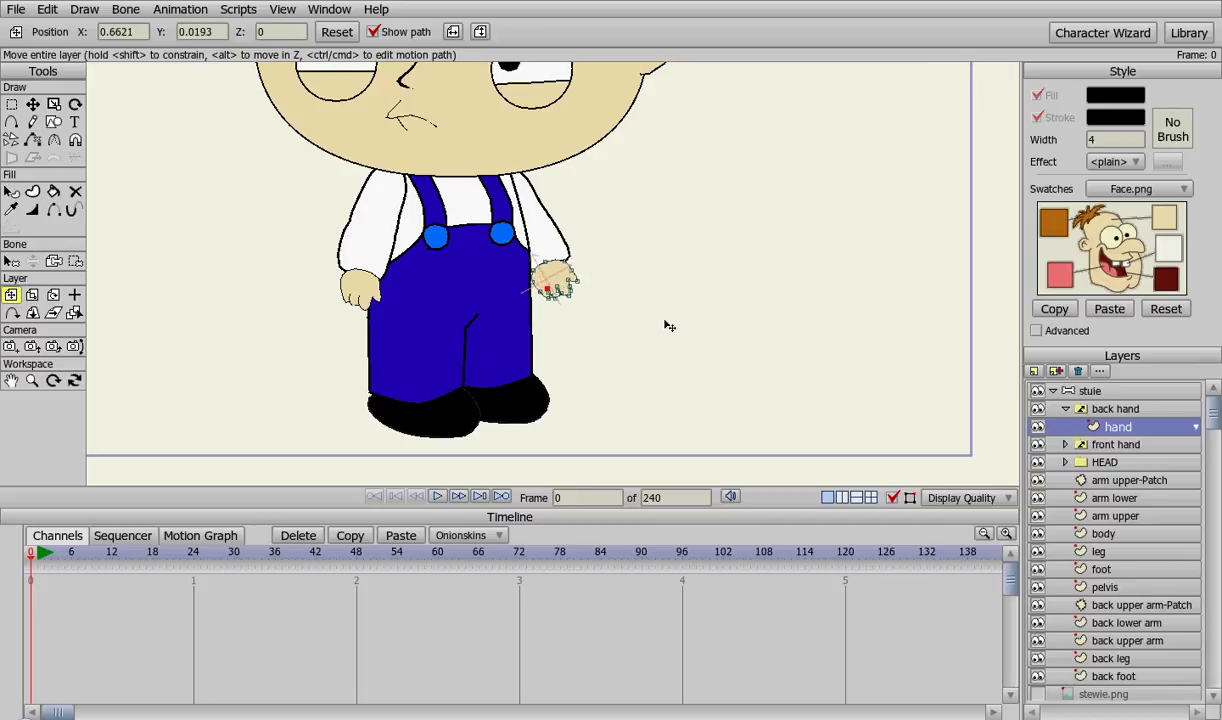
scroll(667, 321, "down", 2)
left_click_drag(702, 232, 776, 324)
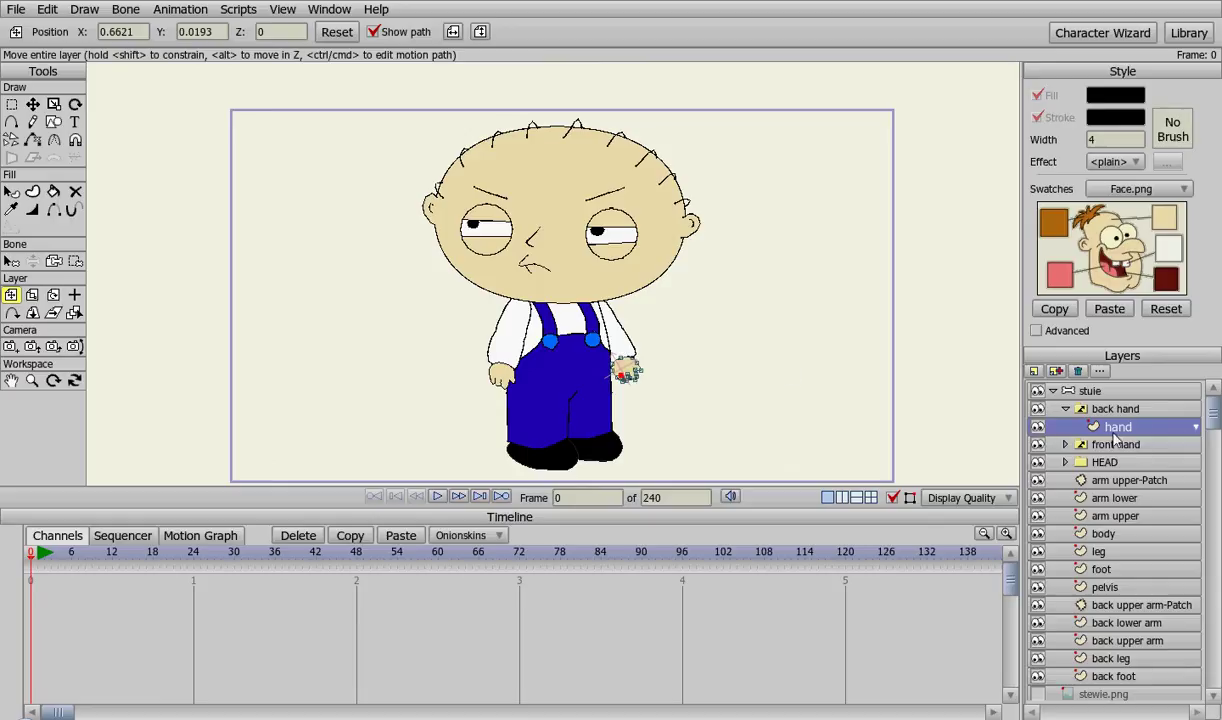
left_click(1066, 409)
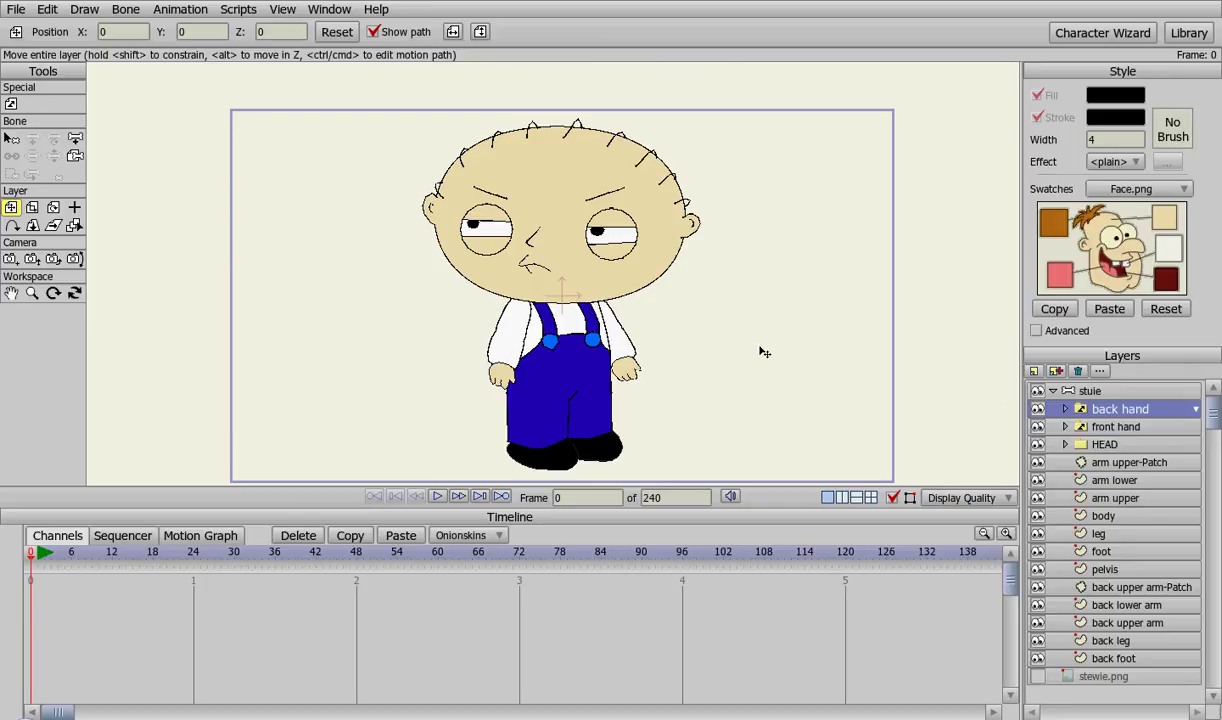
Draw a curved freehand palm line across the hand layer inside back hand, above the fingers
scroll(760, 352, "up", 10)
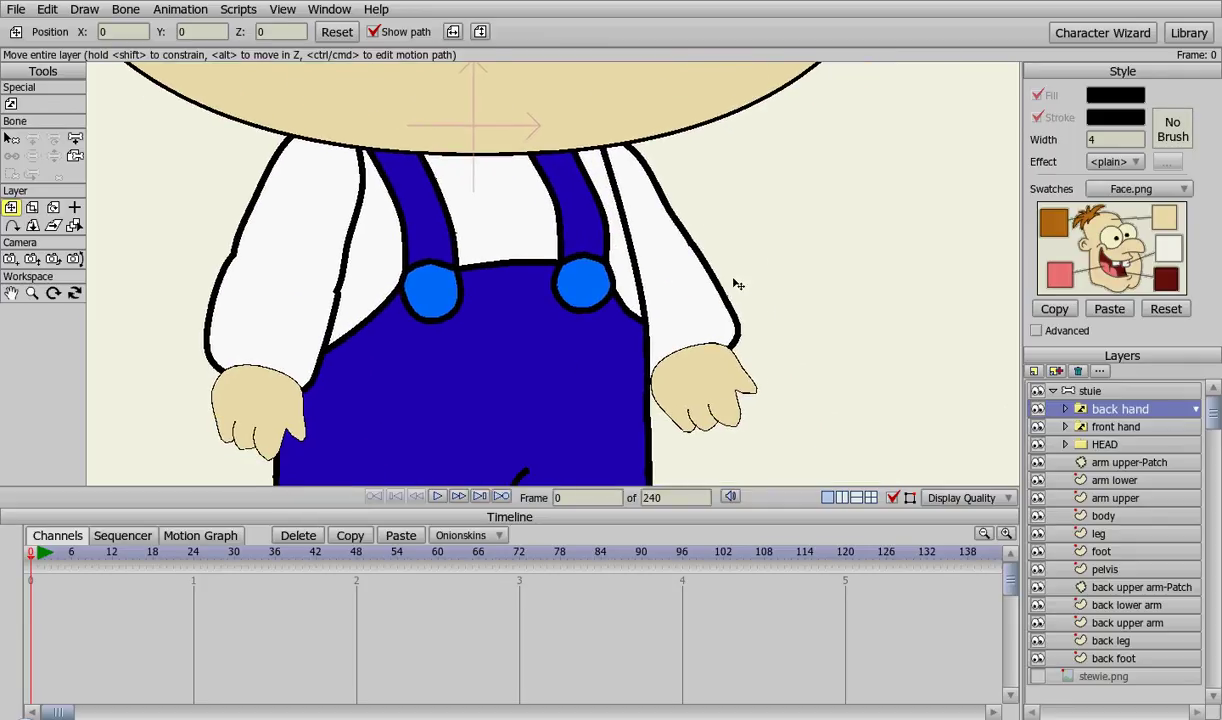
scroll(740, 283, "up", 3)
left_click(1065, 409)
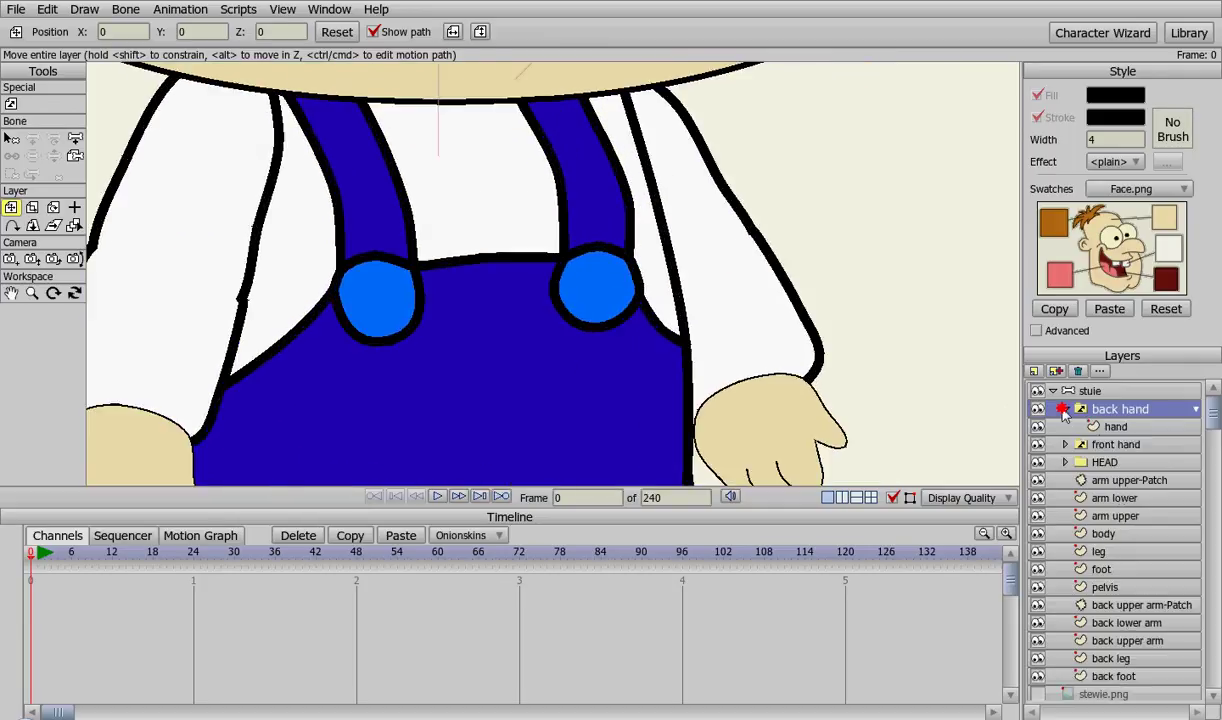
left_click(1112, 427)
scroll(796, 355, "up", 4)
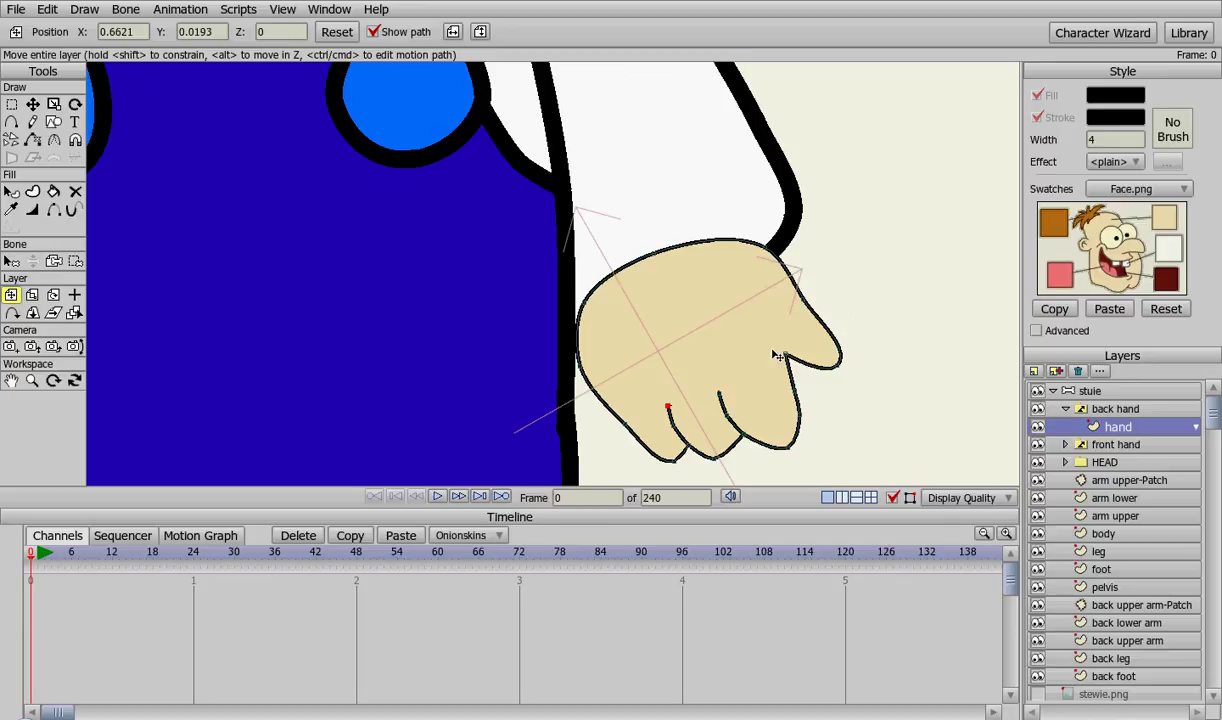
left_click(32, 121)
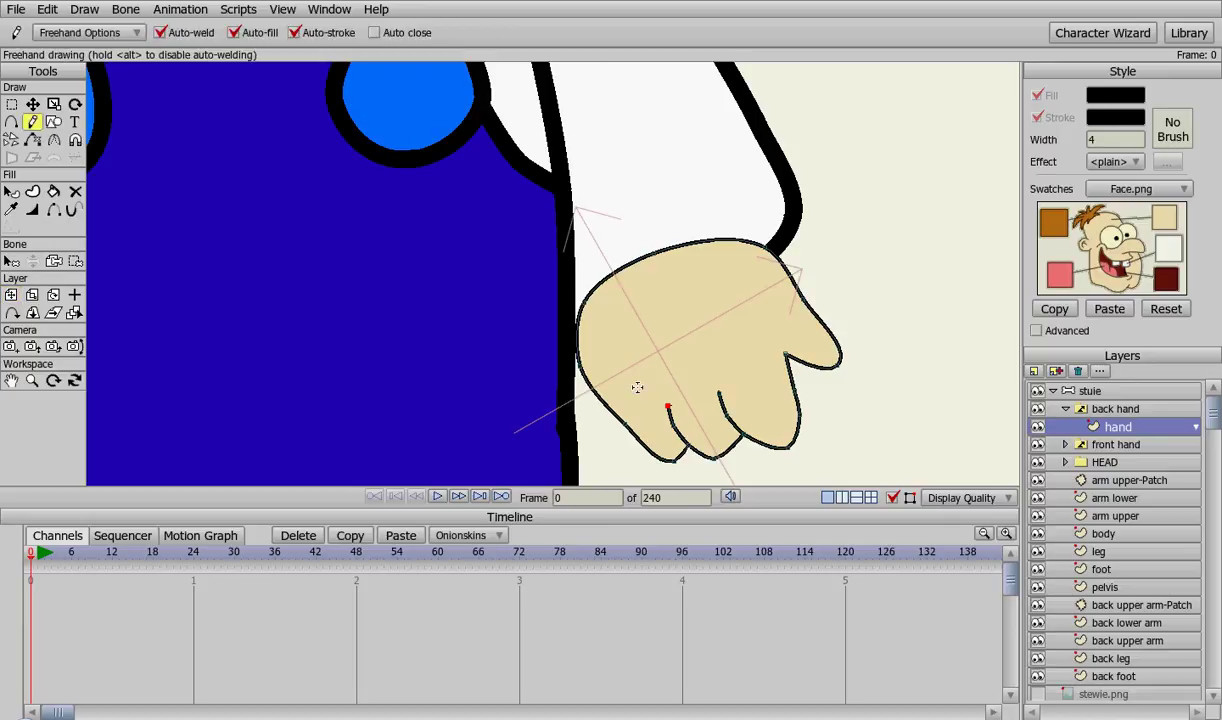
left_click_drag(638, 387, 740, 345)
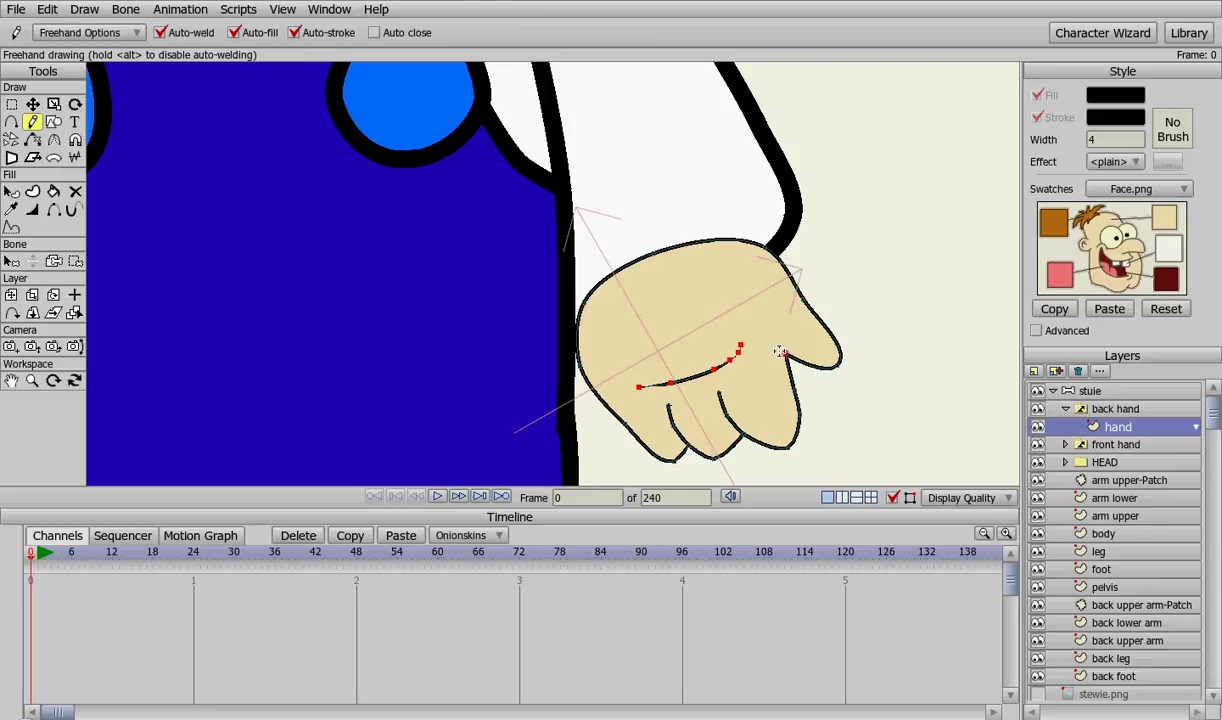
Reshape the back hand's fingers by moving the points between them and at the middle fingertip so they read as a palm view
key("t")
mouse_move(790, 362)
left_mouse_down()
mouse_move(760, 331)
mouse_move(780, 347)
left_mouse_up()
left_click_drag(745, 437, 735, 388)
mouse_move(676, 431)
left_mouse_down()
mouse_move(695, 426)
mouse_move(668, 404)
left_mouse_up()
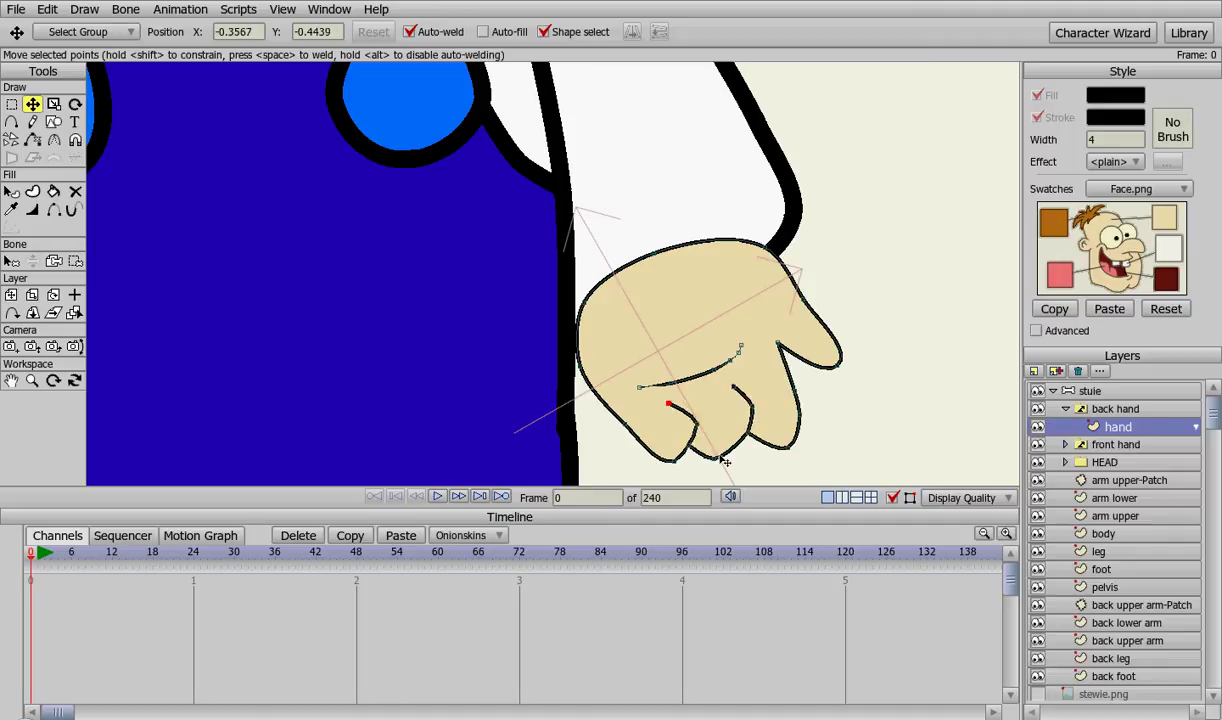
left_click_drag(716, 460, 728, 458)
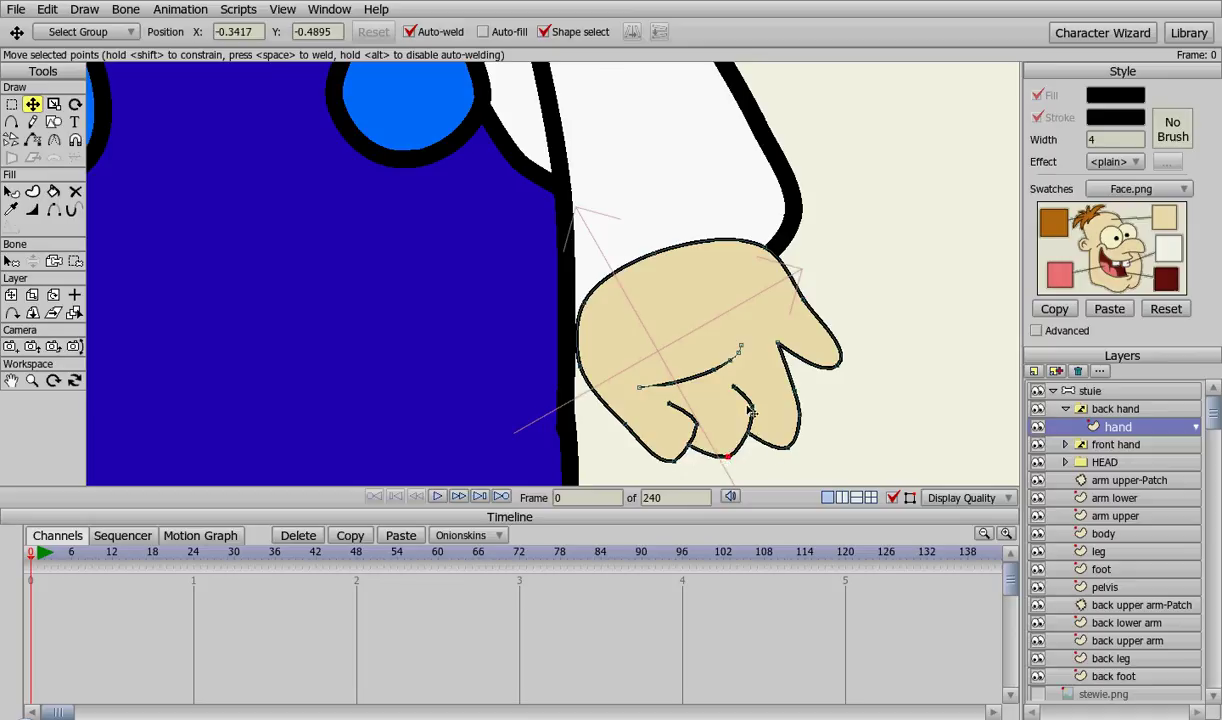
scroll(735, 352, "down", 5)
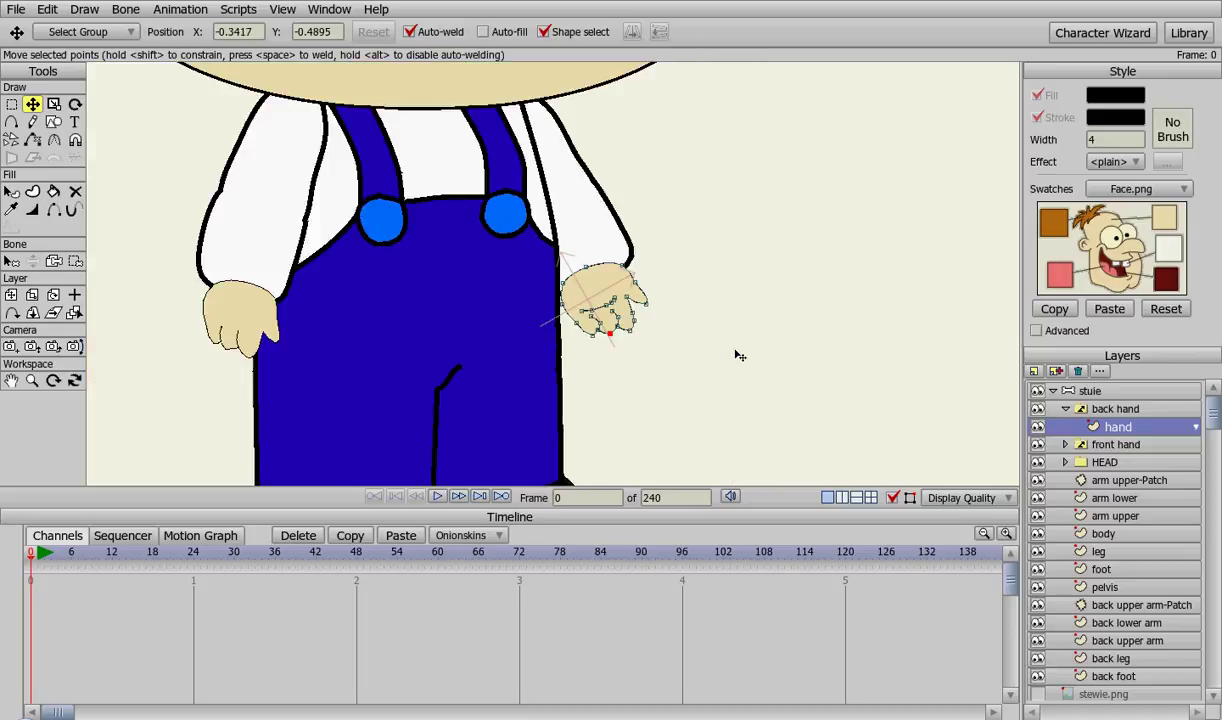
scroll(733, 363, "up", 3)
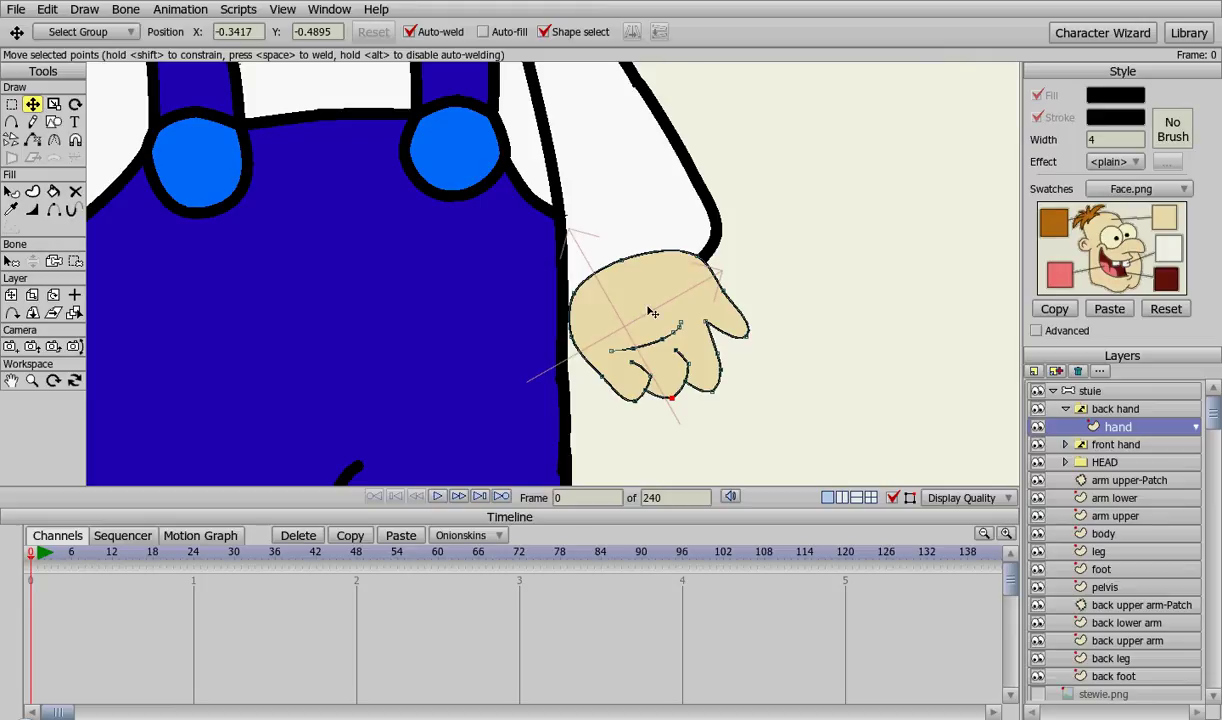
Duplicate the hand layer inside back hand and name the copy point
left_click(1056, 371)
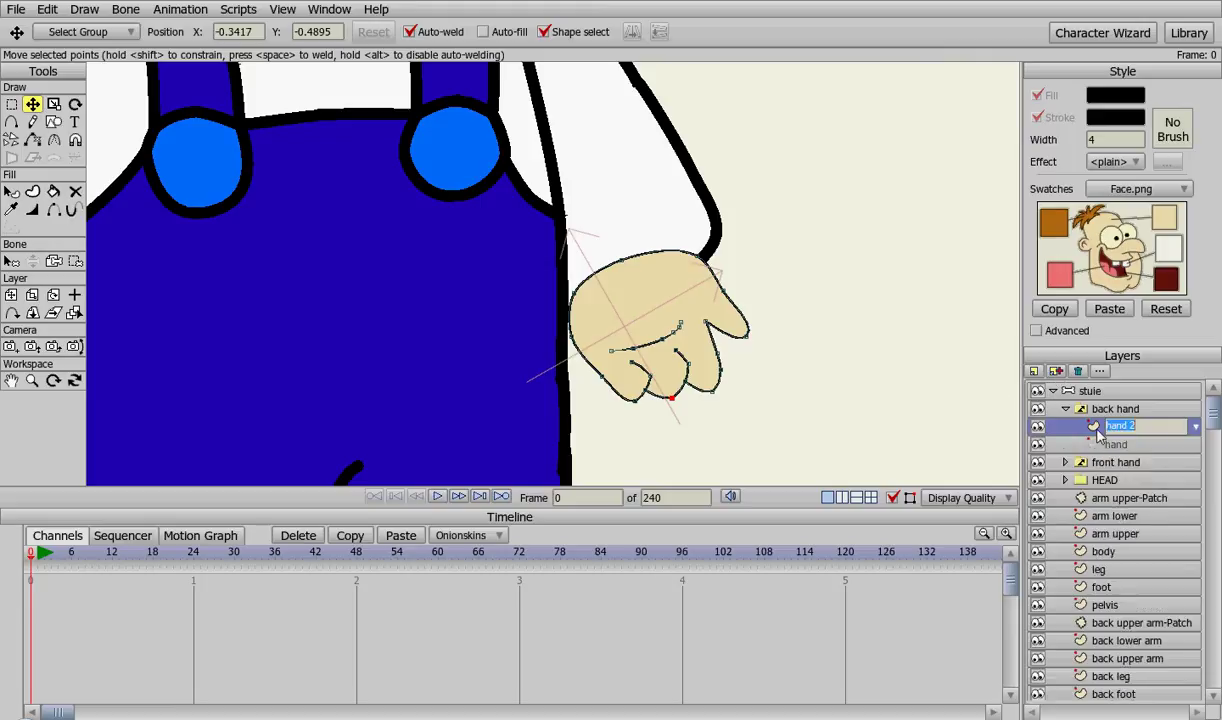
type("point")
key("Return")
Stretch the index finger outward in the point layer and adjust its side point to form a pointing hand
scroll(712, 372, "up", 3)
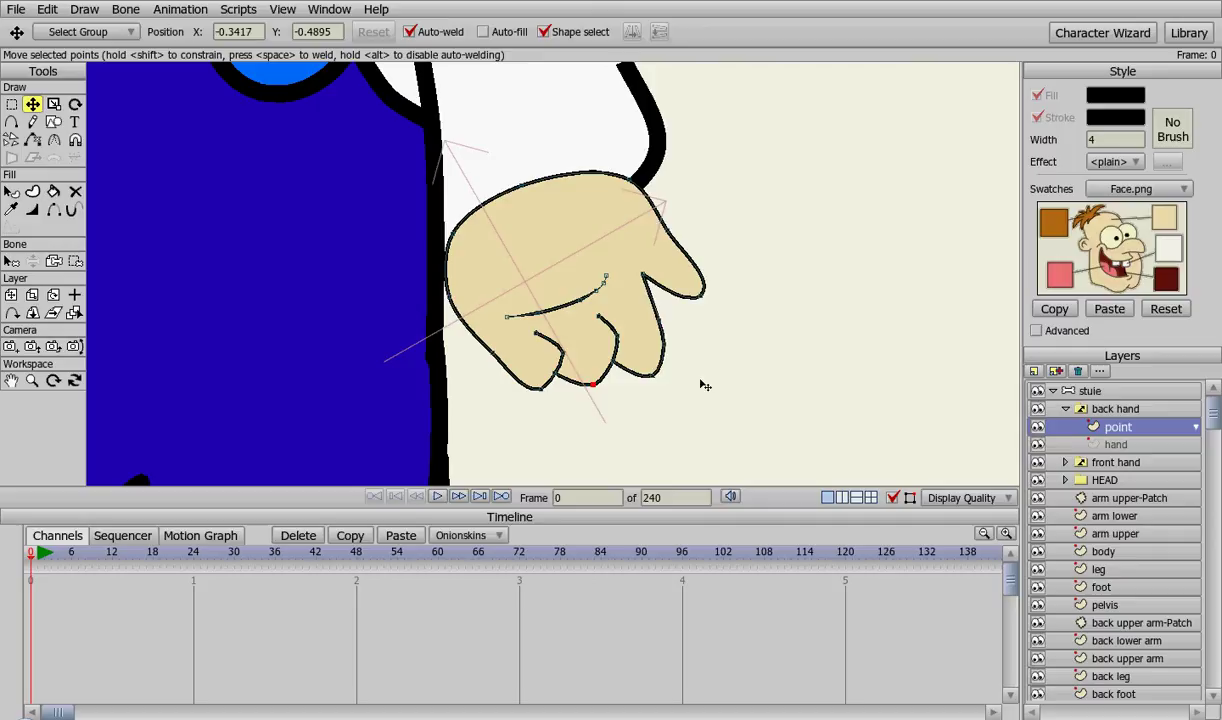
left_click_drag(596, 388, 674, 425)
left_click(652, 321)
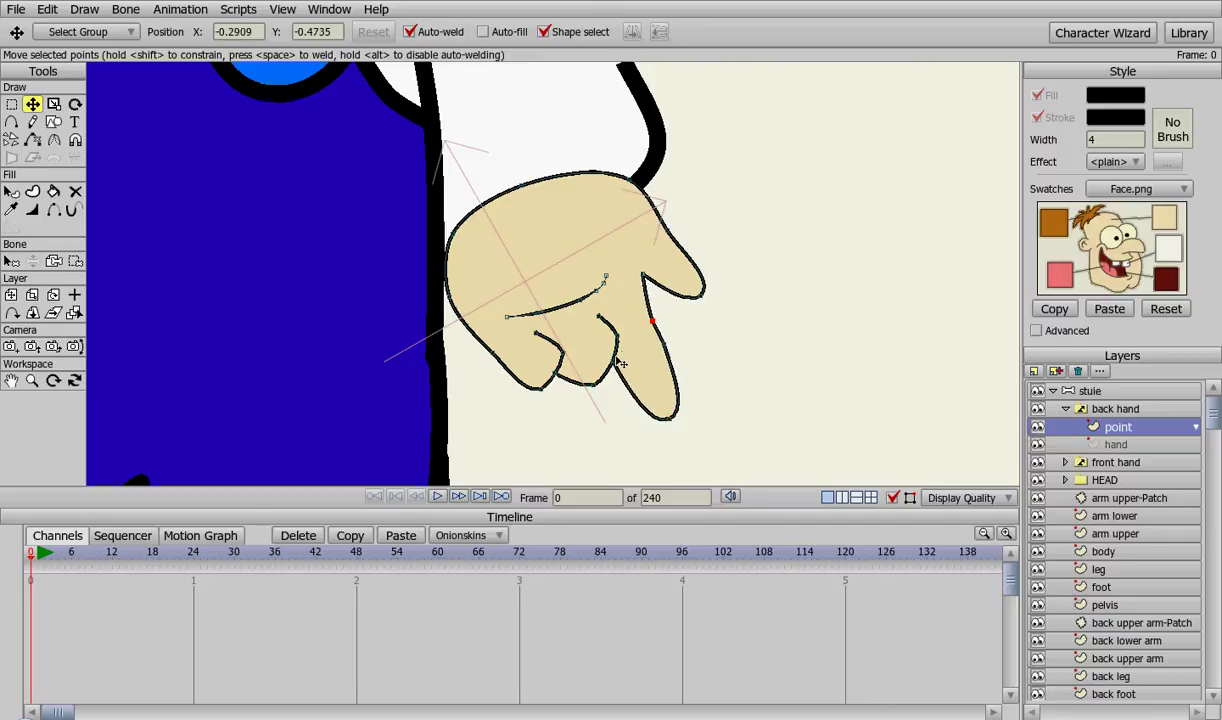
scroll(649, 322, "down", 8)
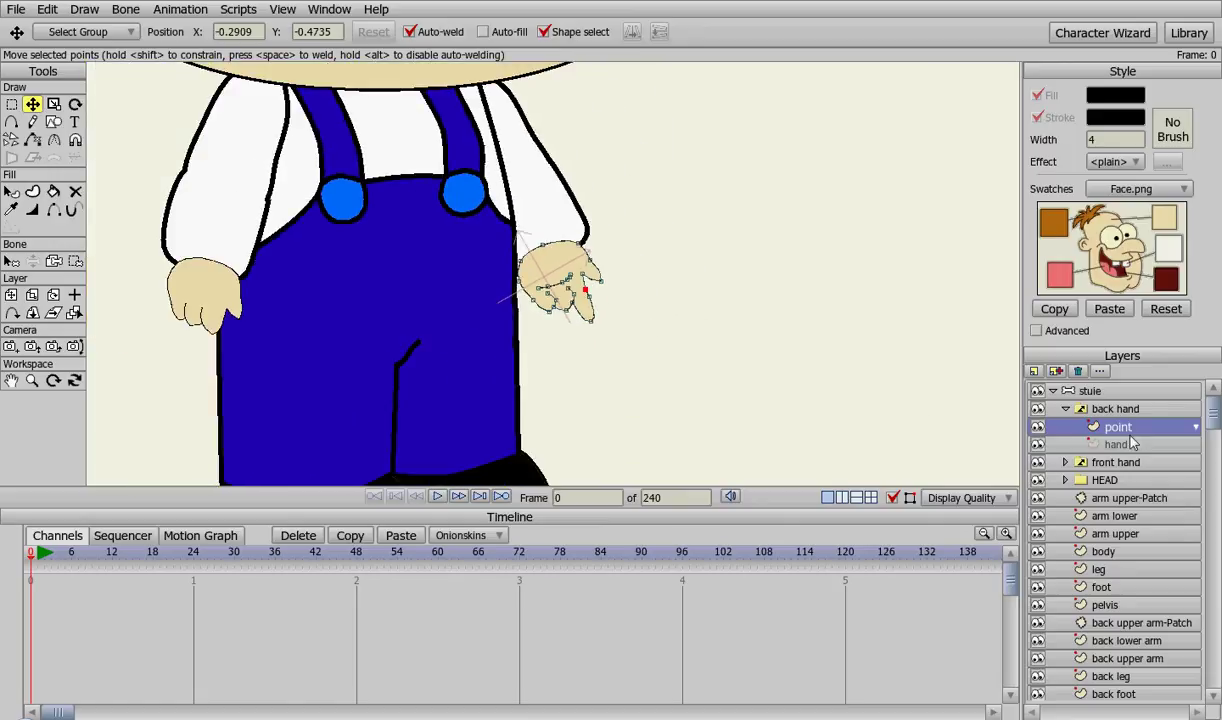
Set hand as the active child of the back hand switch layer and collapse the layer
left_click(1090, 409)
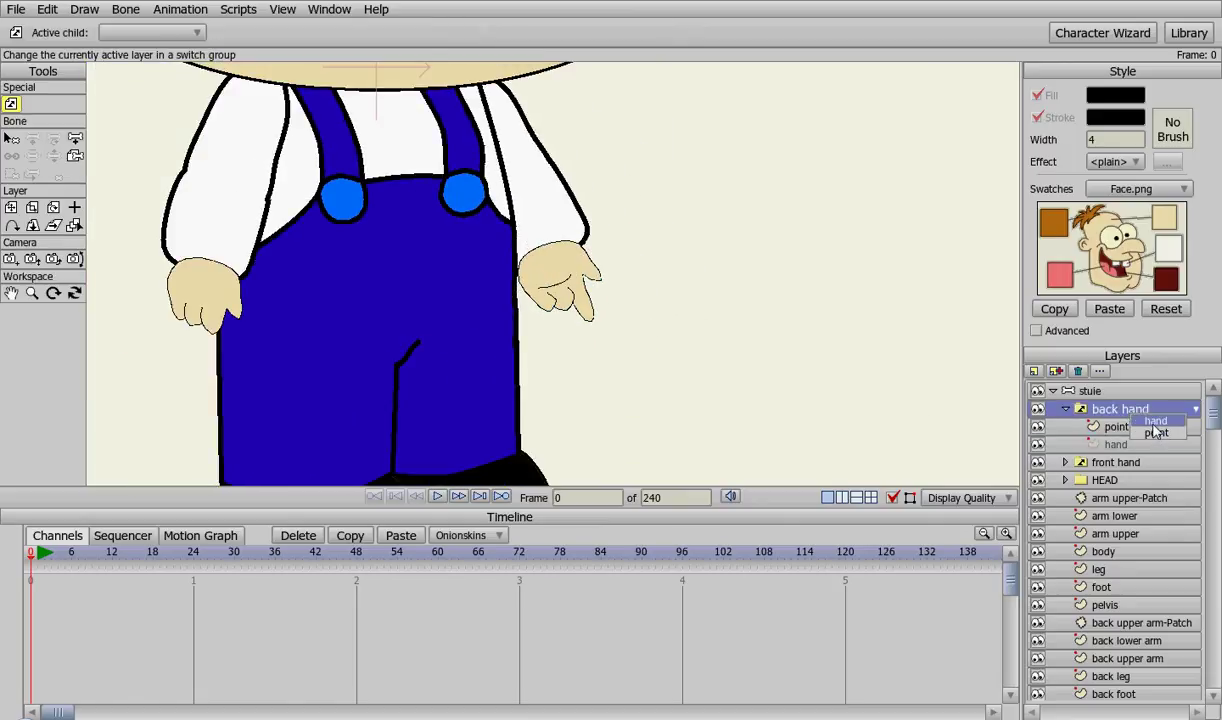
scroll(644, 284, "down", 3)
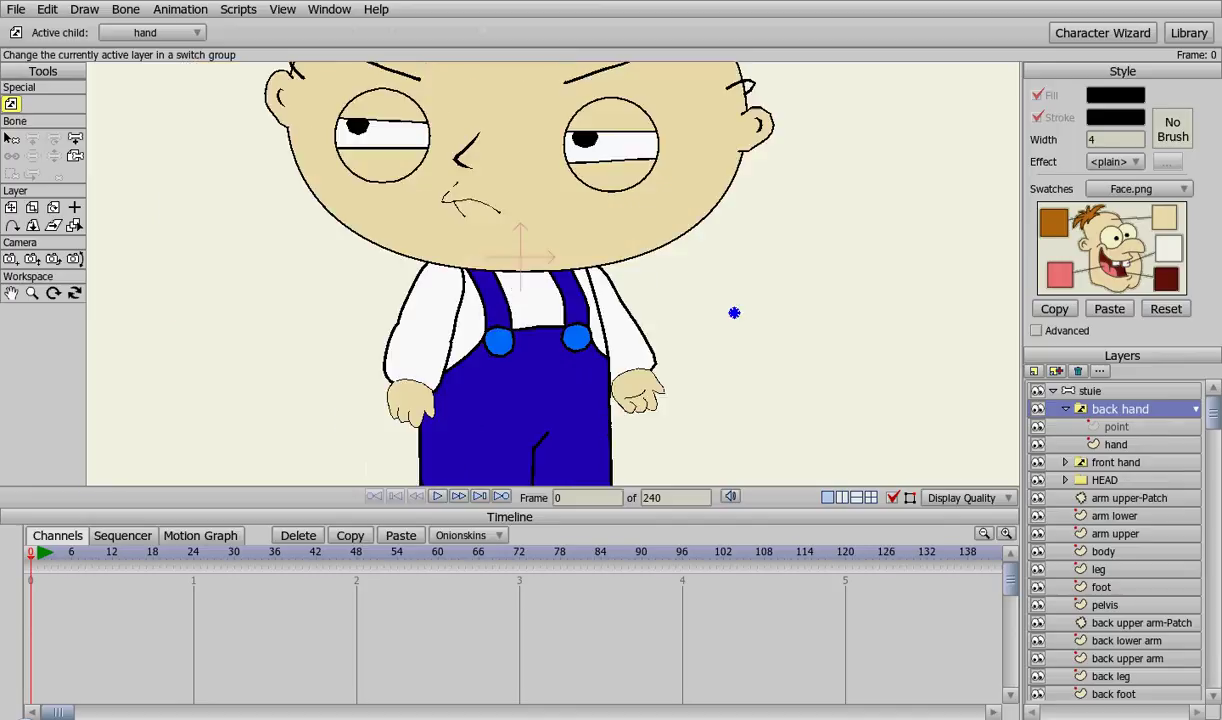
scroll(725, 297, "down", 3)
scroll(722, 291, "up", 2)
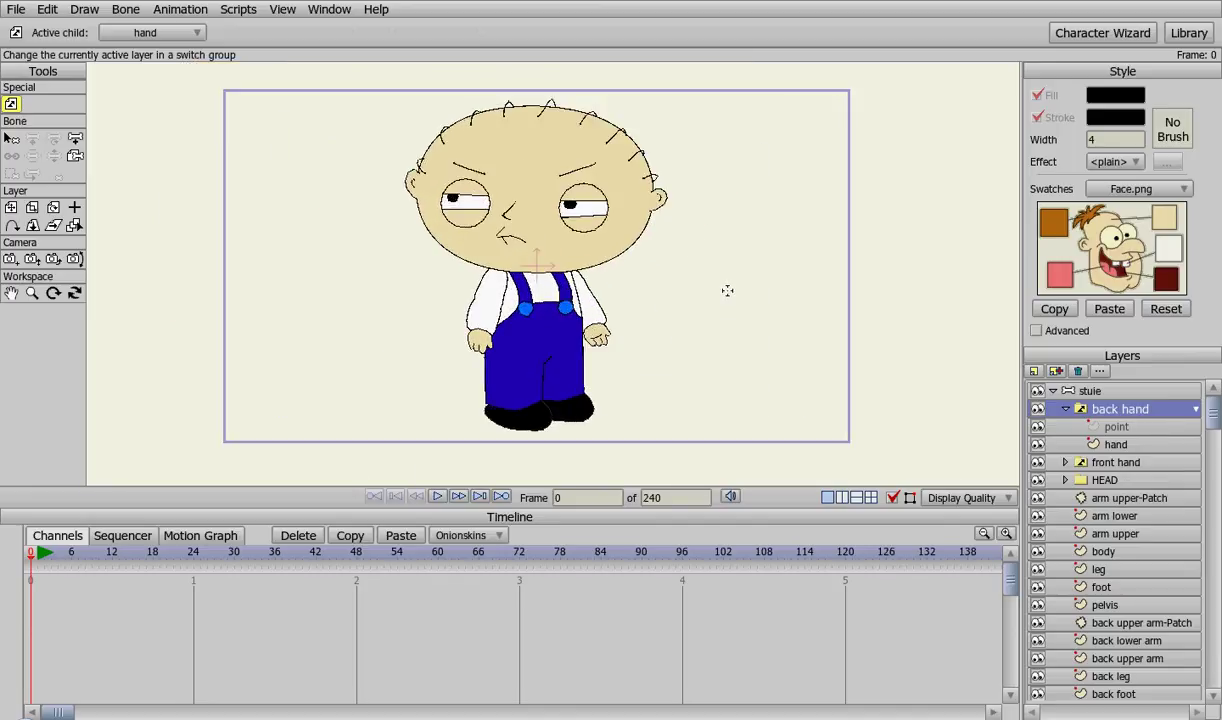
left_click(1066, 409)
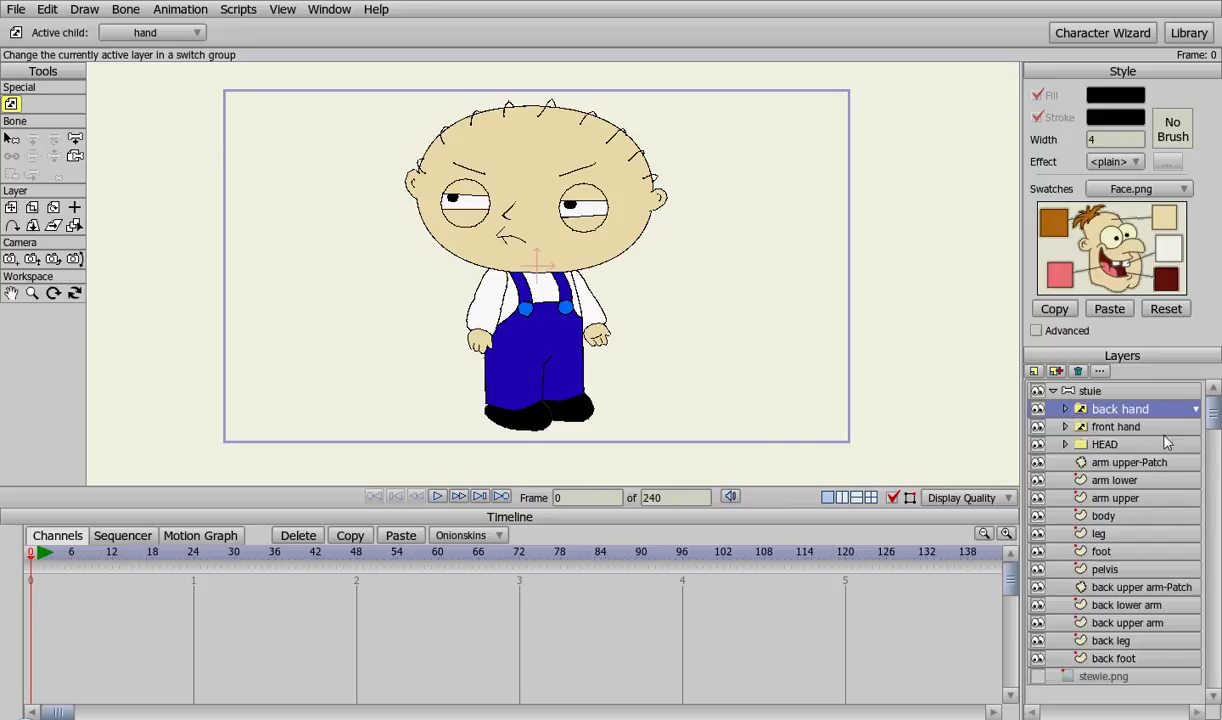
Test the back hand switch layer by activating the point shape and returning to the hand shape
right_click(1123, 410)
left_click(1147, 428)
right_click(1158, 418)
left_click(1162, 419)
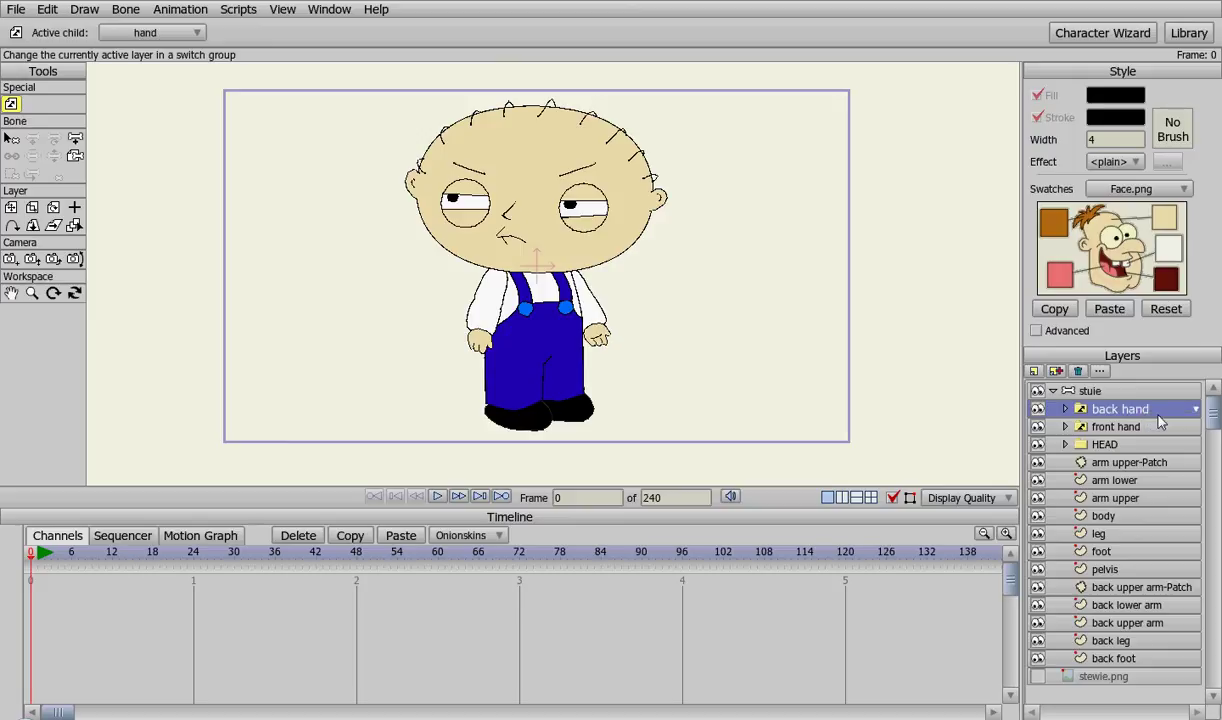